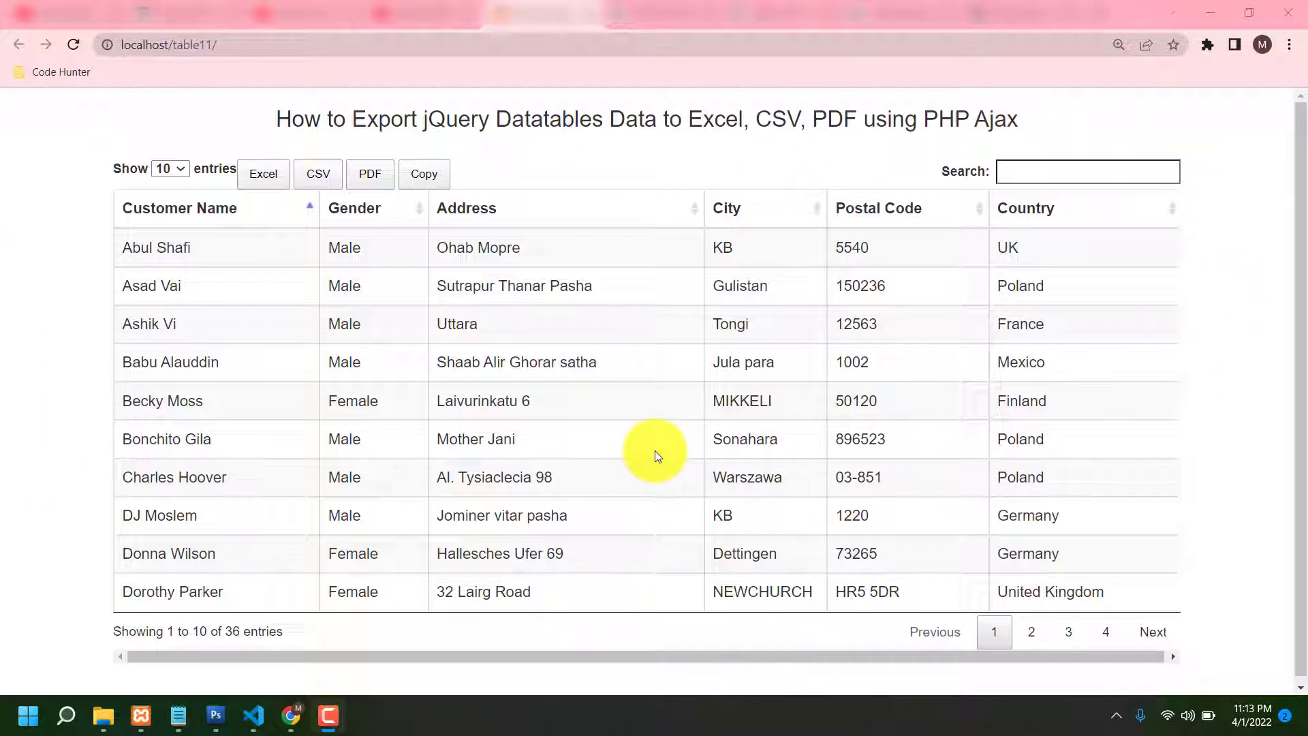
- Export the customer table as Excel and CSV files, then open the downloaded .xlsx
left_click_drag(84, 216, 1155, 591)
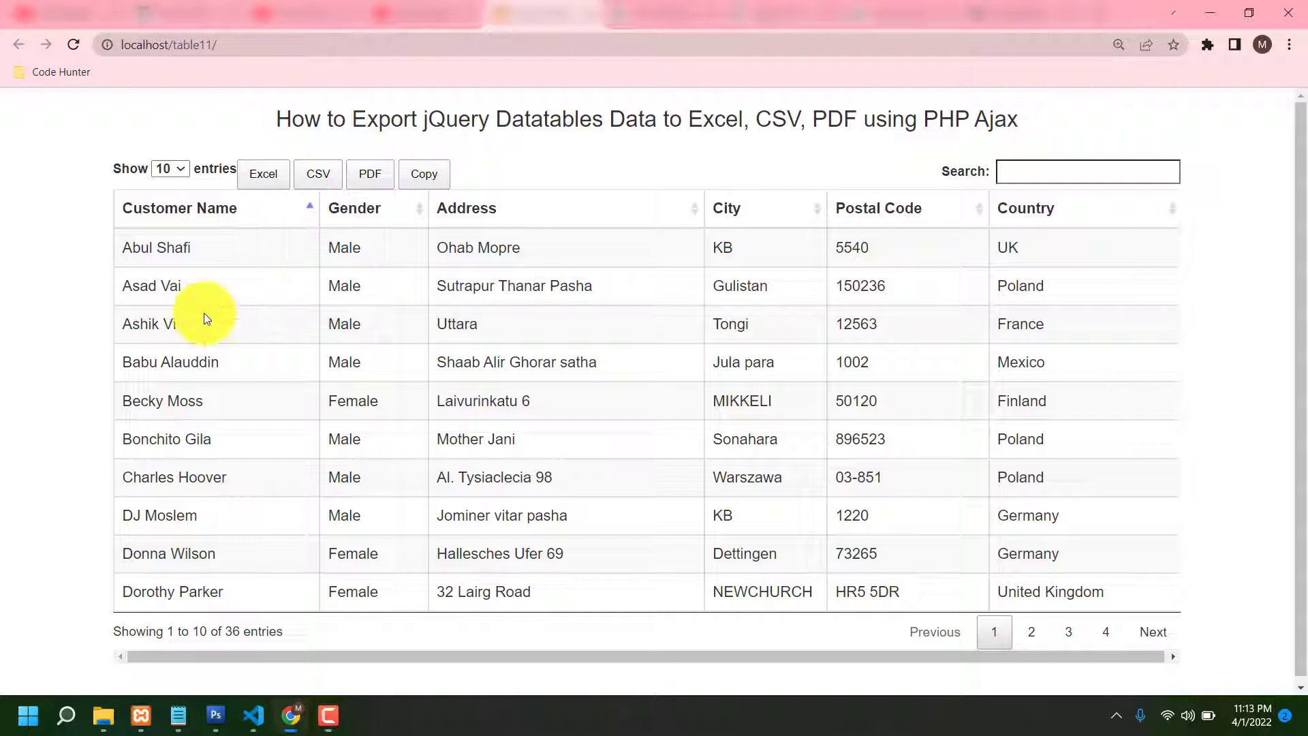
left_click(1266, 491)
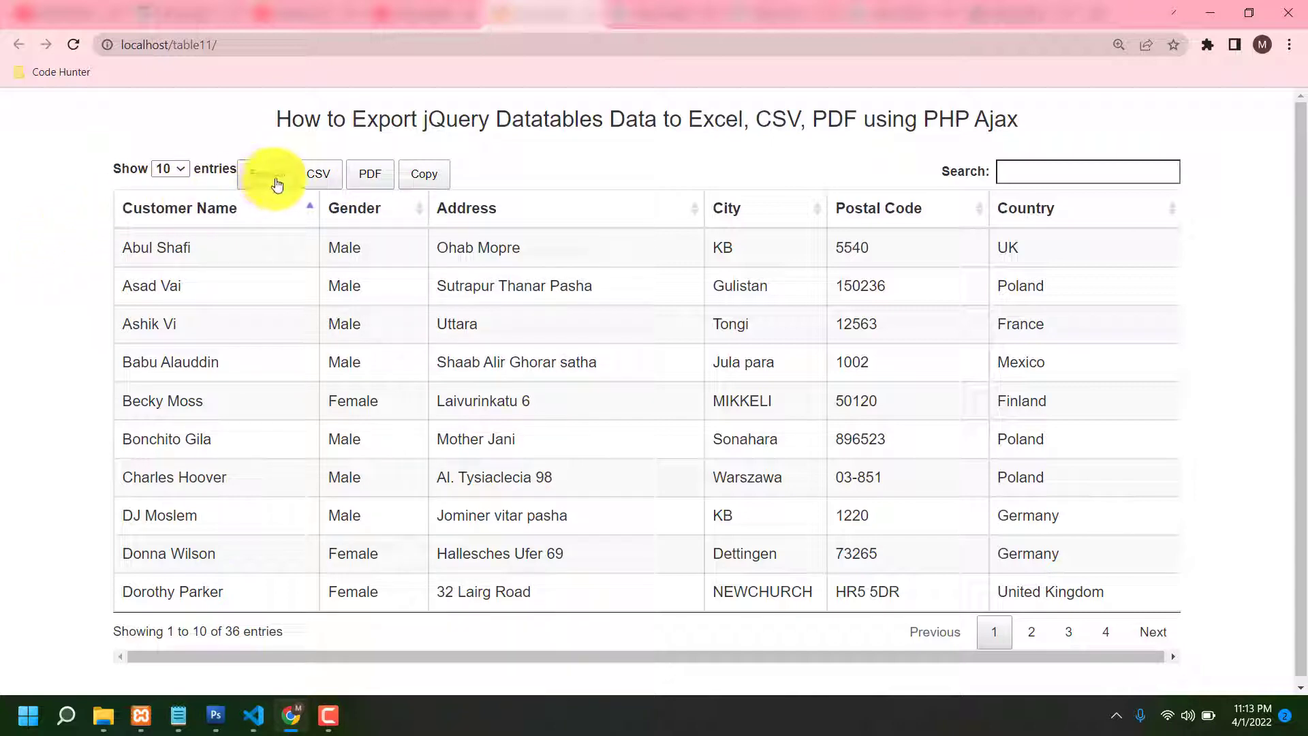
left_click(269, 182)
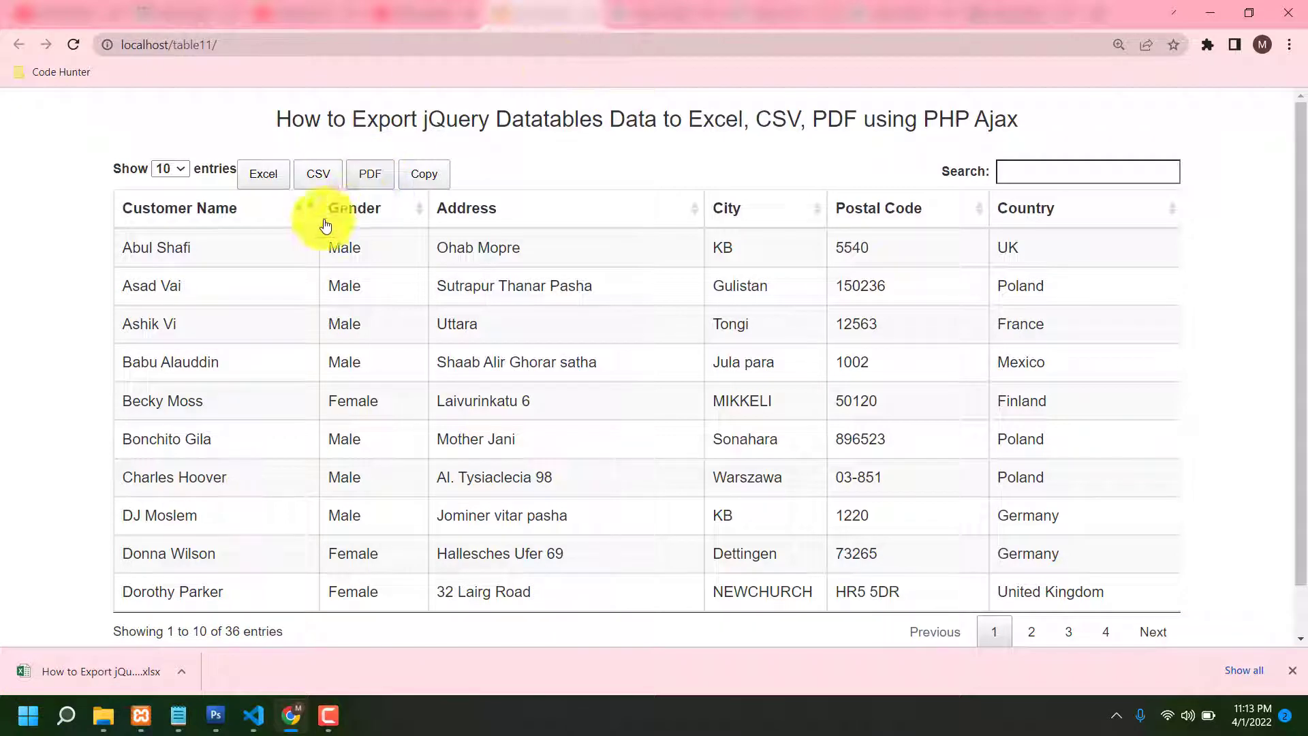
left_click(321, 181)
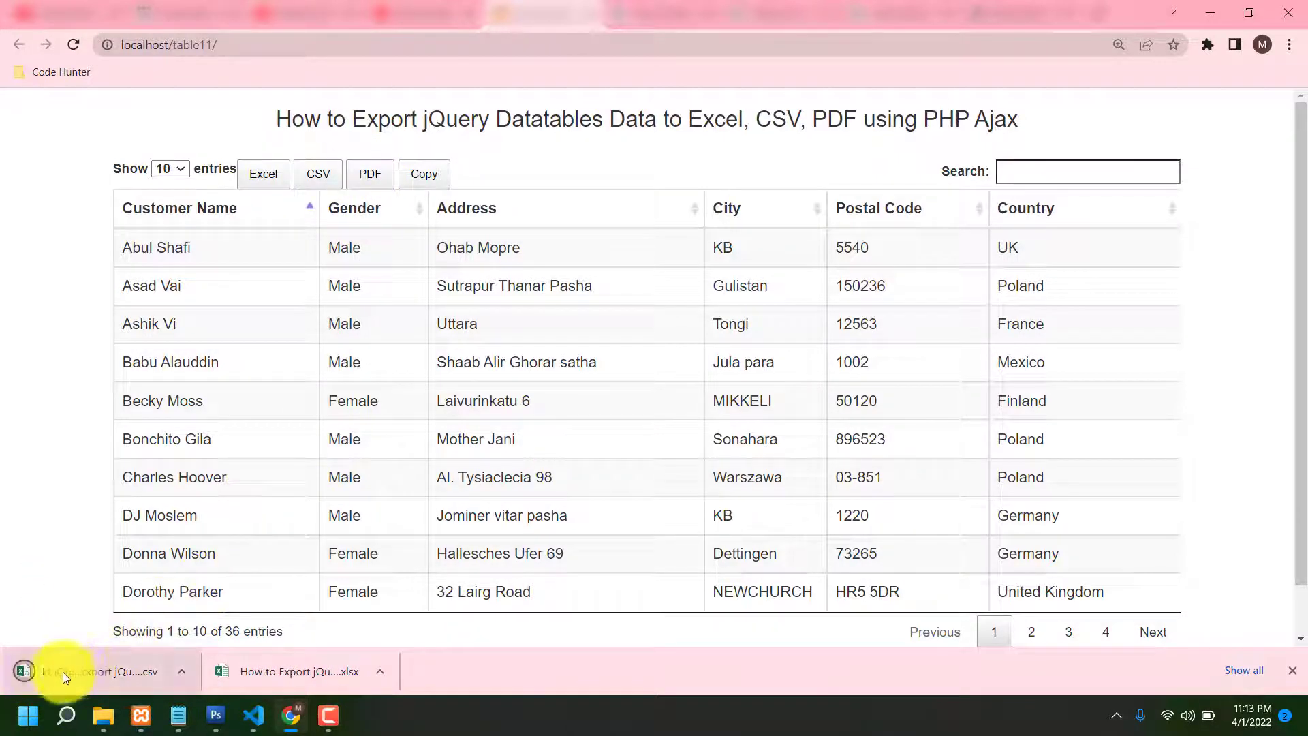
left_click(268, 672)
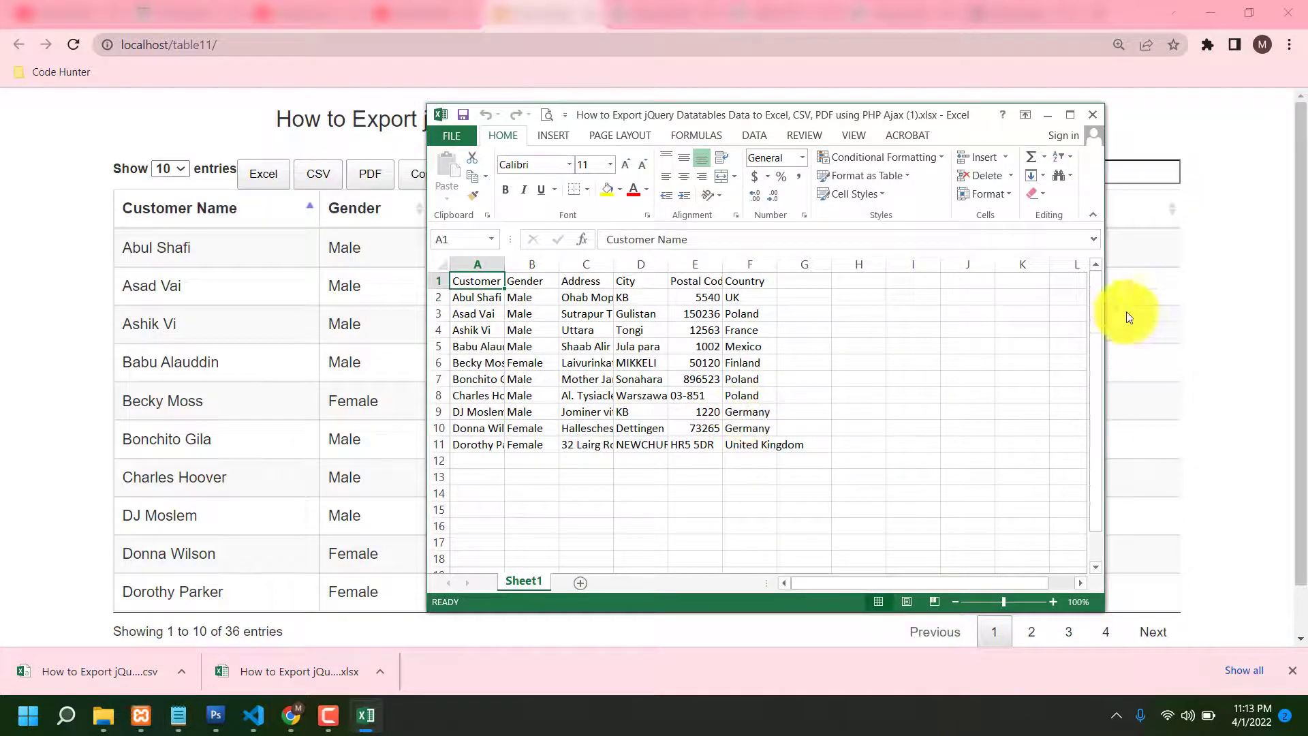
- Close Excel and filter the customer table for 'imran'
left_click(1092, 119)
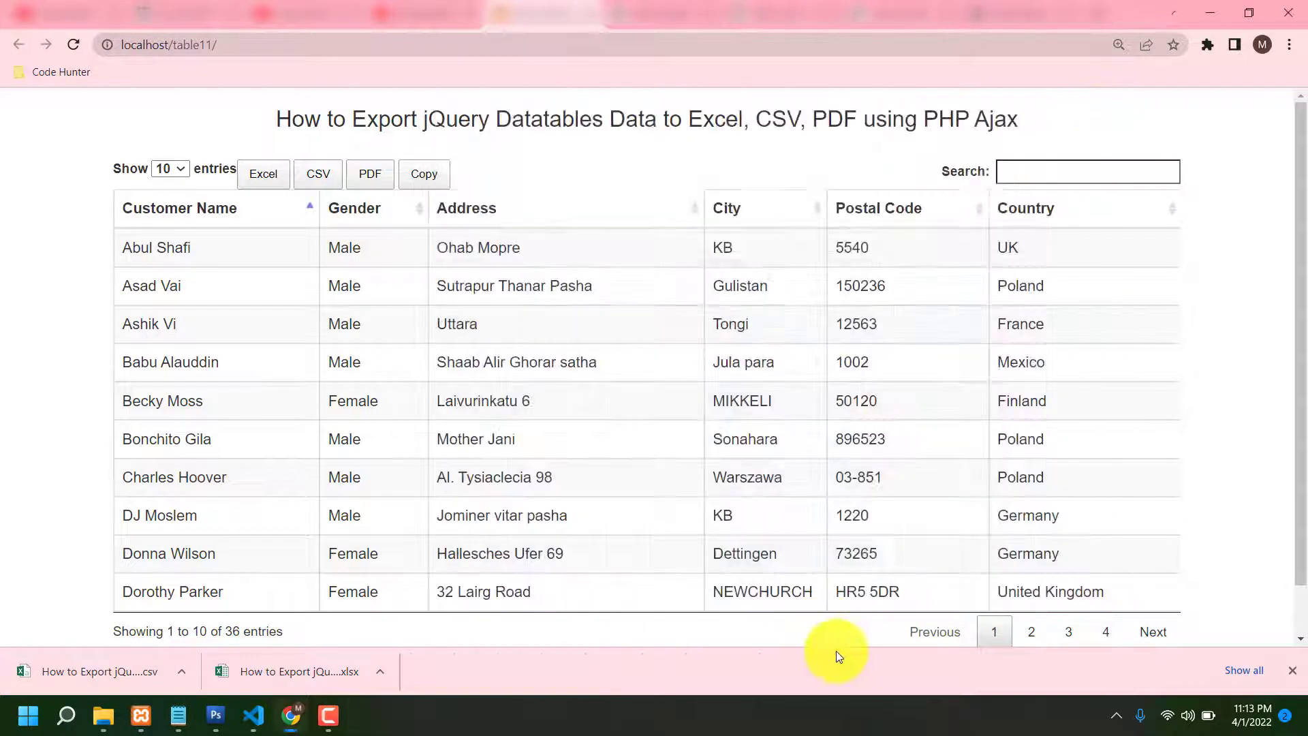
left_click(1292, 672)
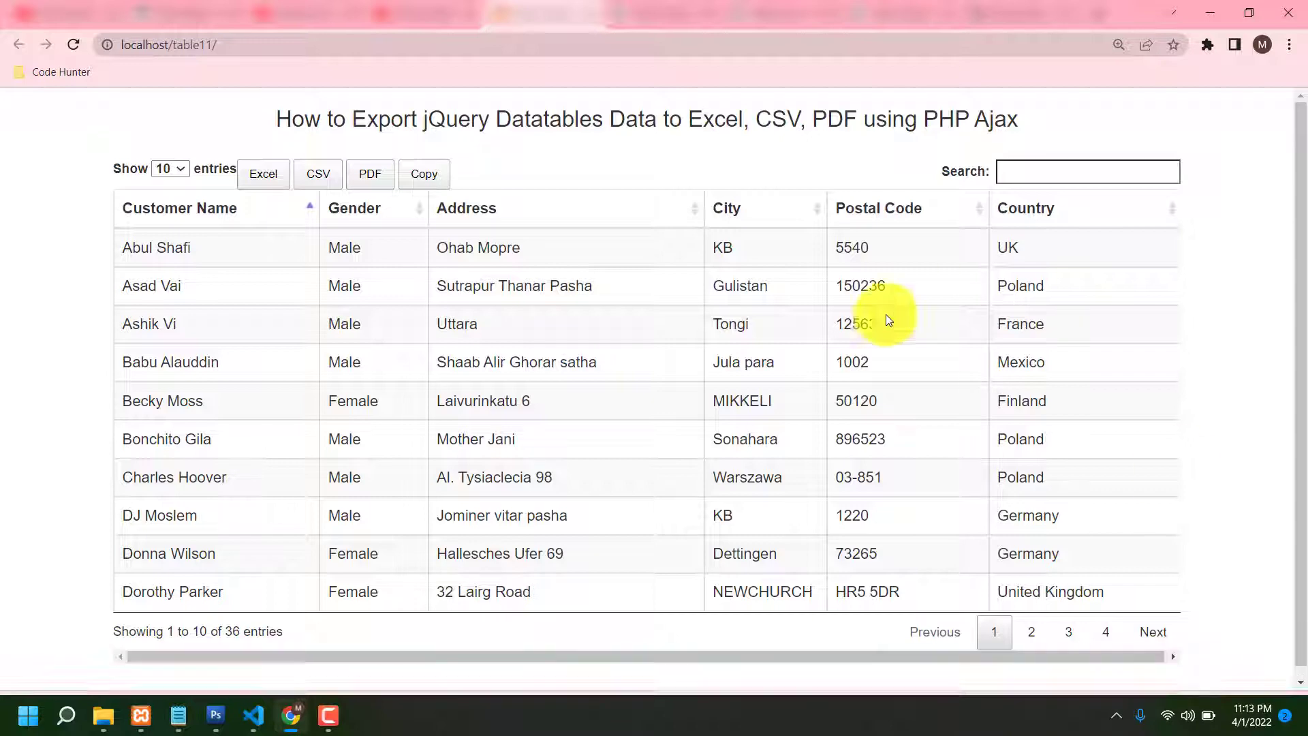
left_click(1078, 169)
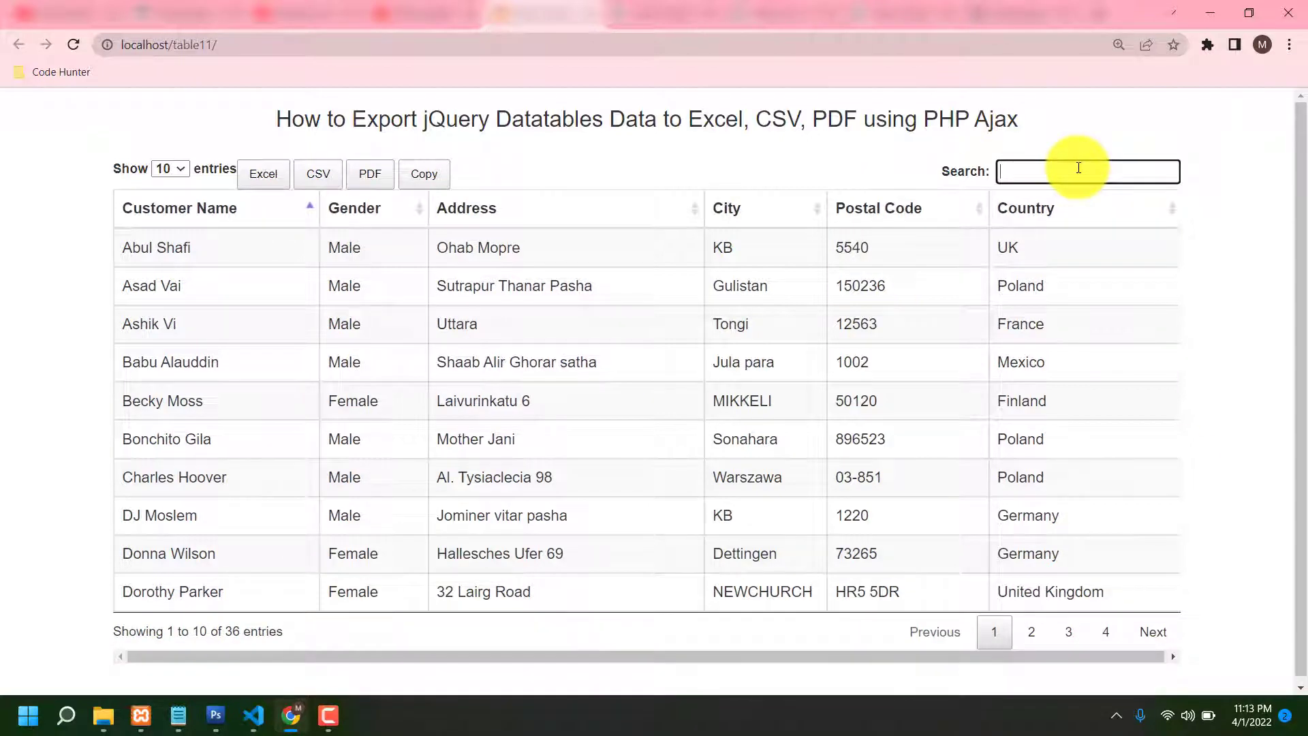
type("imr")
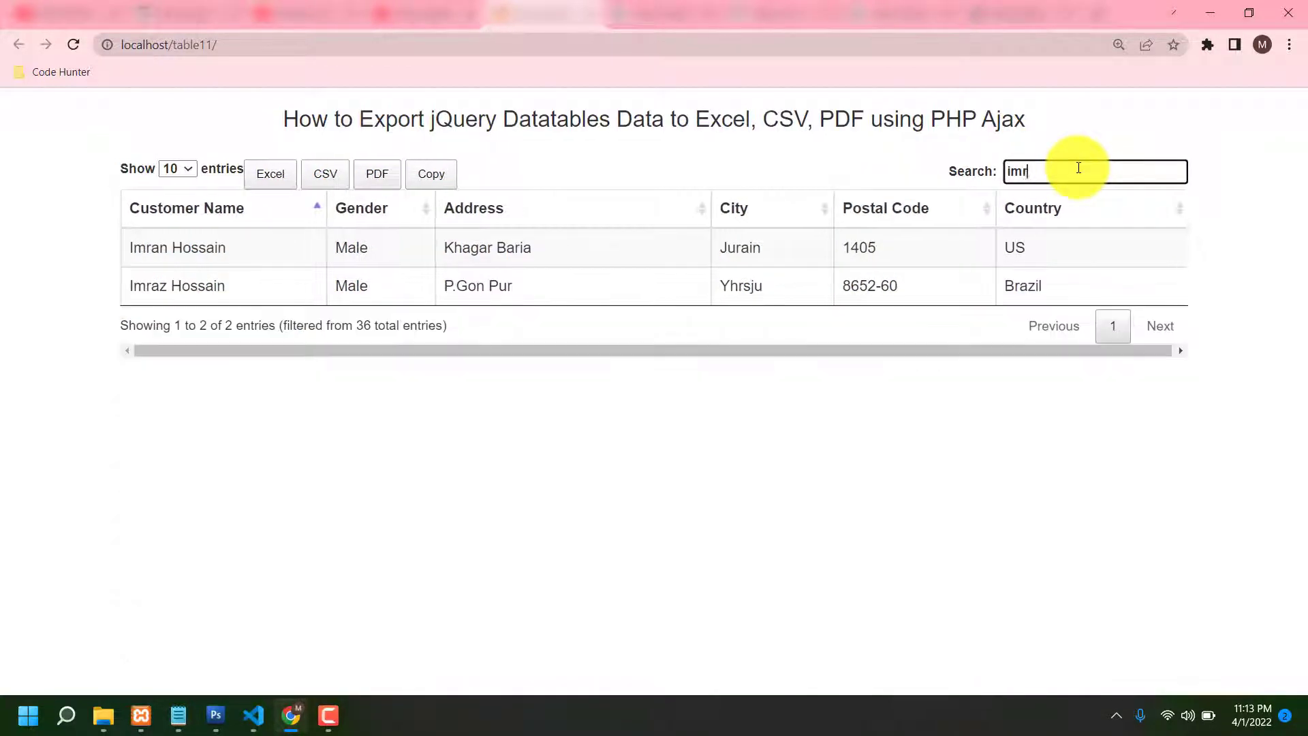
type("an")
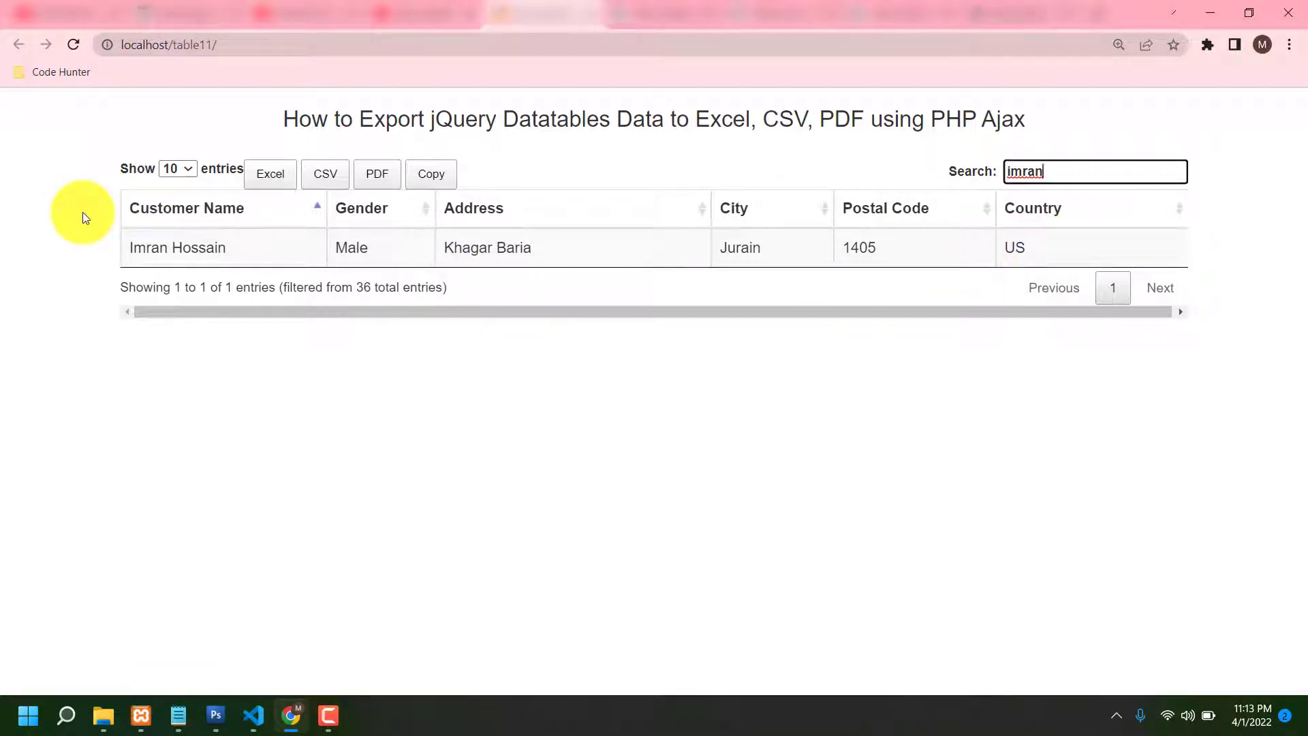
left_click_drag(88, 212, 1062, 222)
left_click(398, 434)
- Filter the table for 'us', then clear the search to show all 36 entries
left_click_drag(1090, 170, 815, 184)
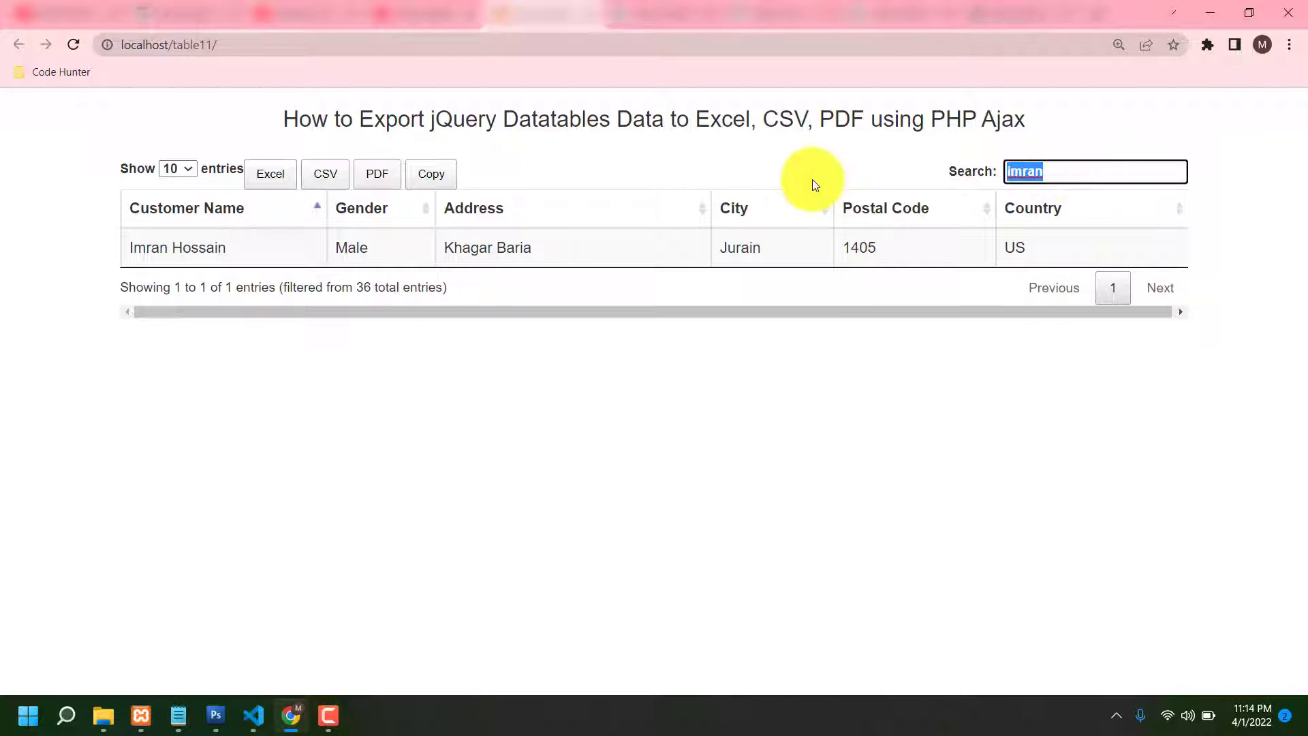
type("us")
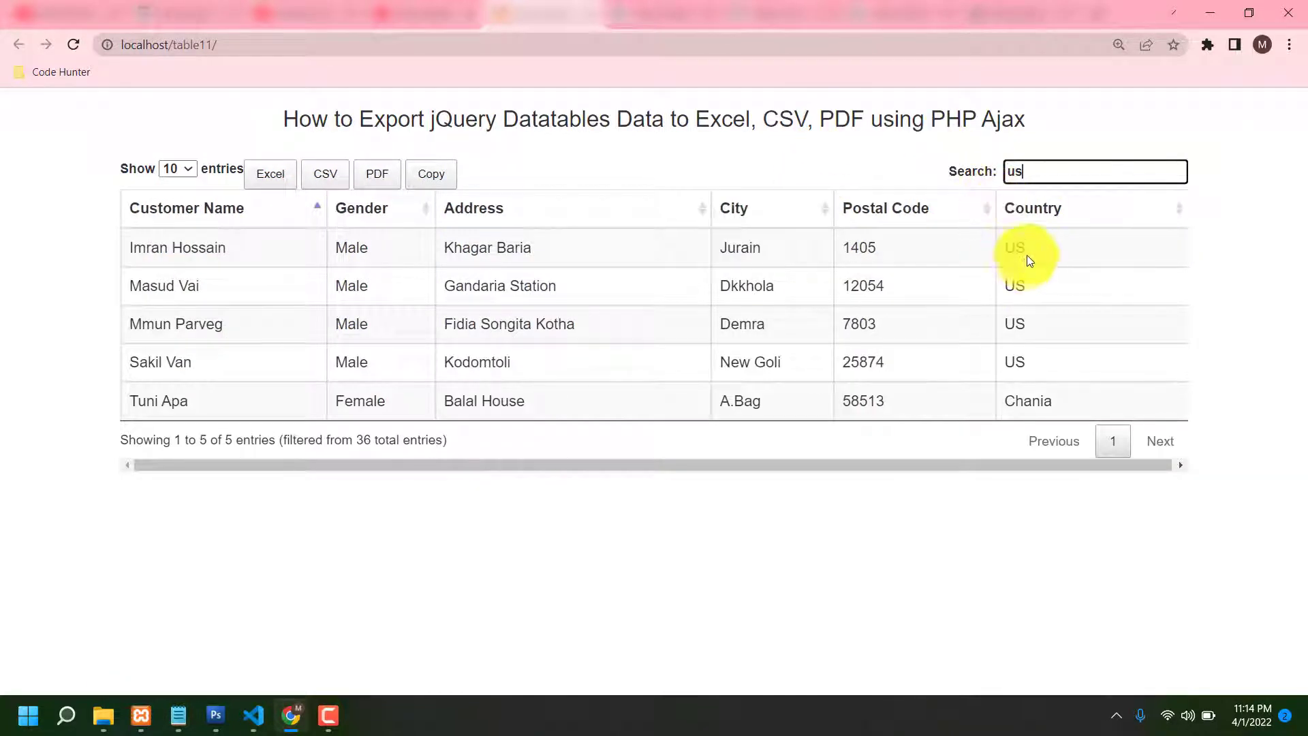
mouse_move(81, 269)
left_mouse_down()
mouse_move(1104, 384)
mouse_move(678, 497)
left_mouse_up()
left_click(643, 585)
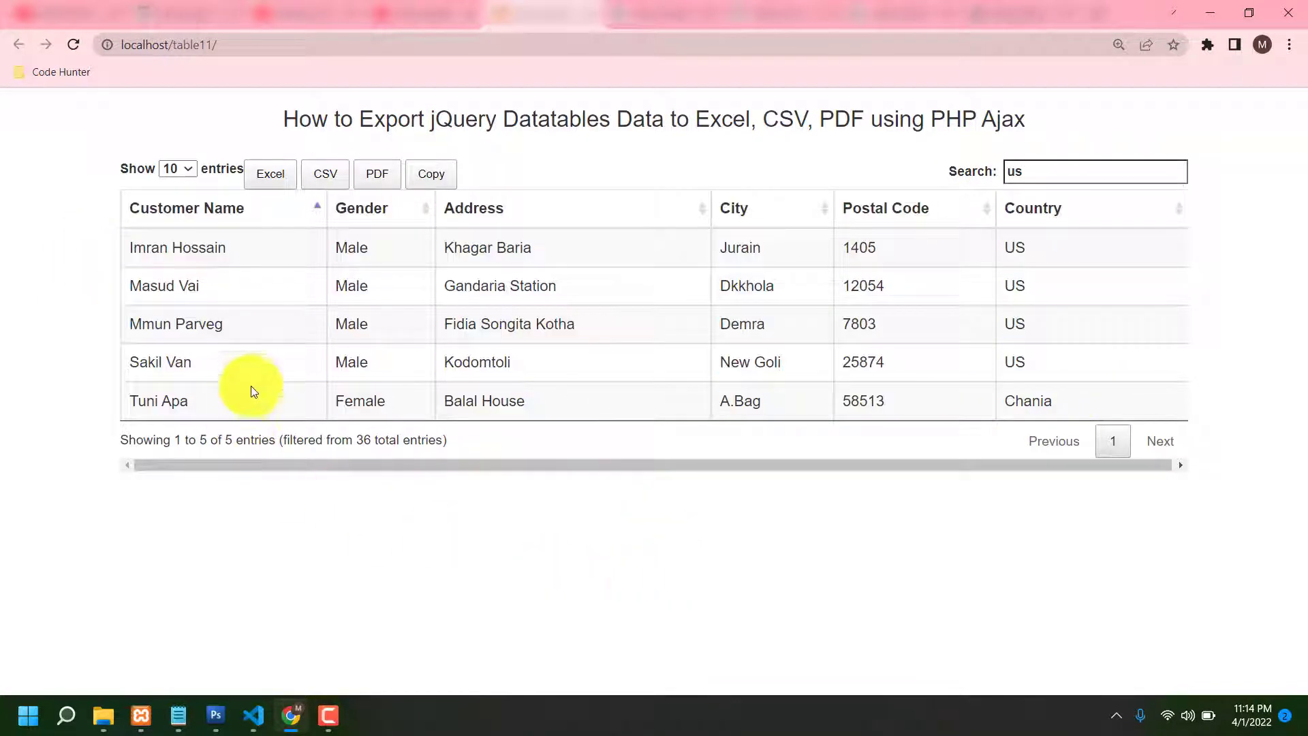
left_click(1073, 176)
key("BackSpace")
key("BackSpace")
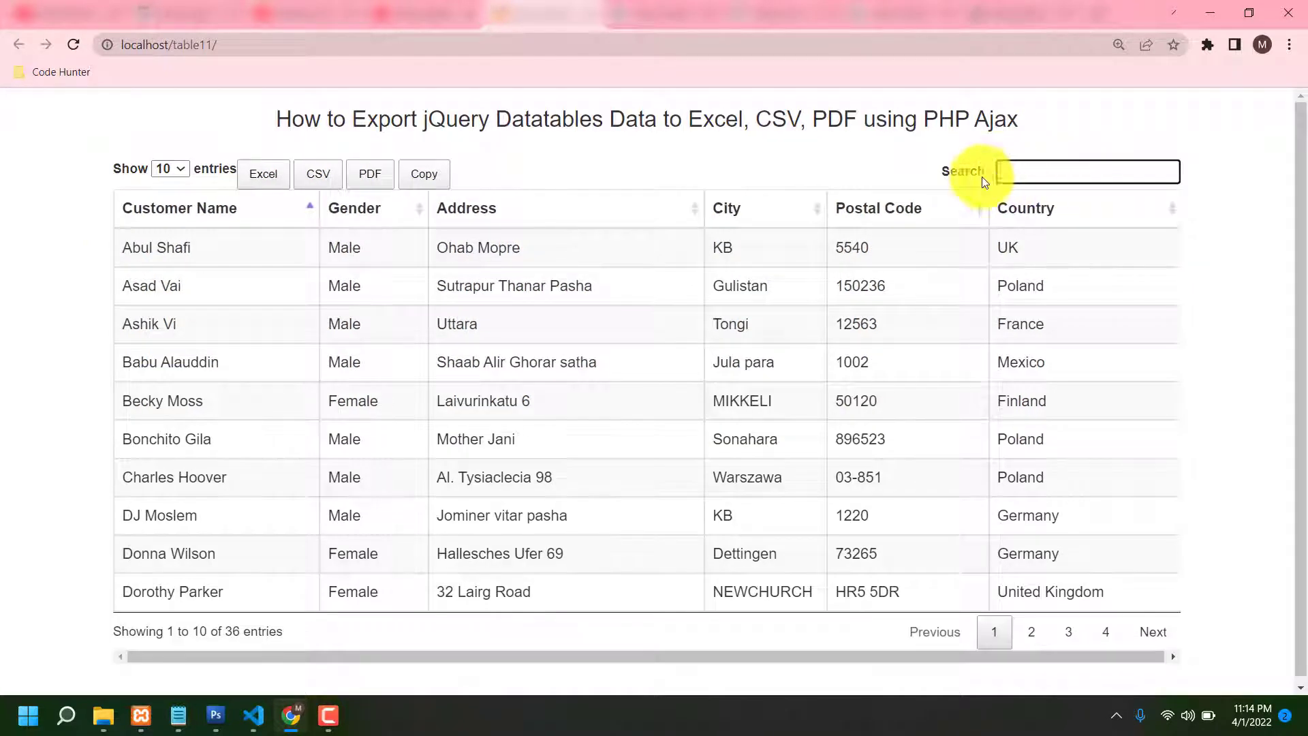
left_click(711, 160)
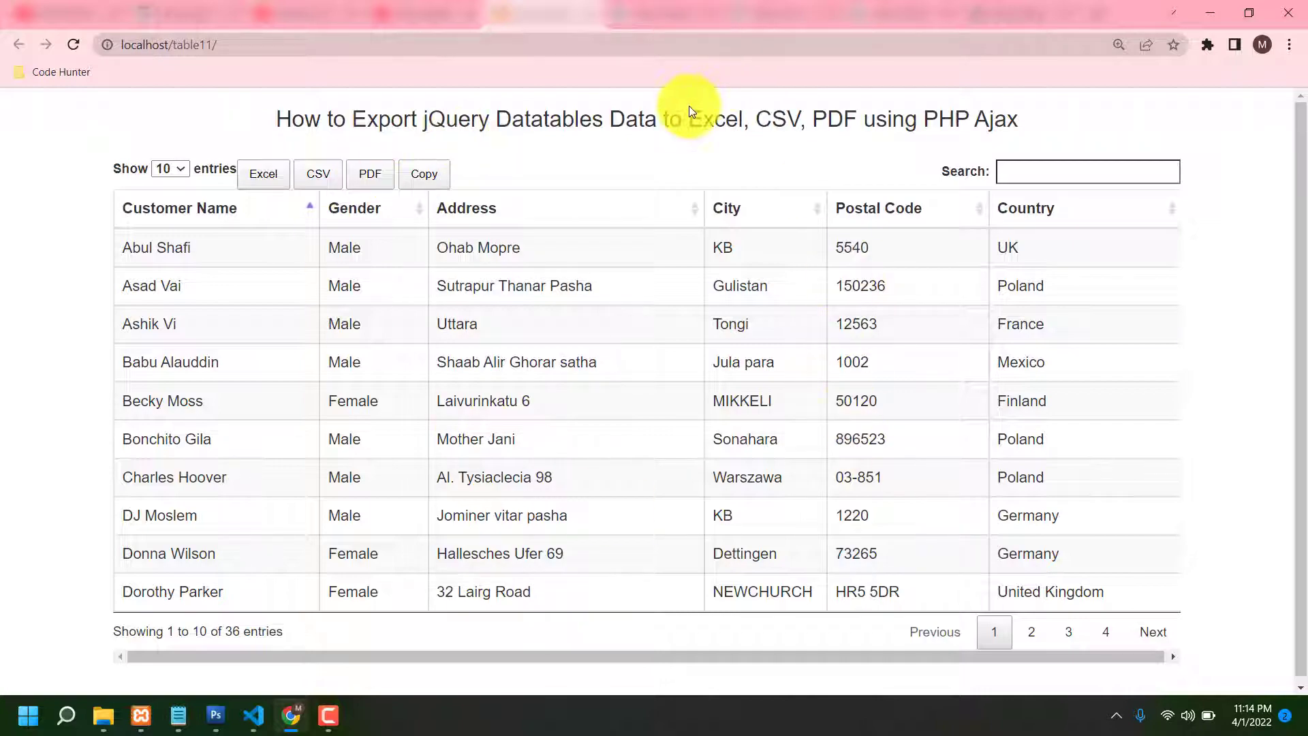
- Move from the Code Hunter export article to the site's Demo List of tutorials
left_click(666, 15)
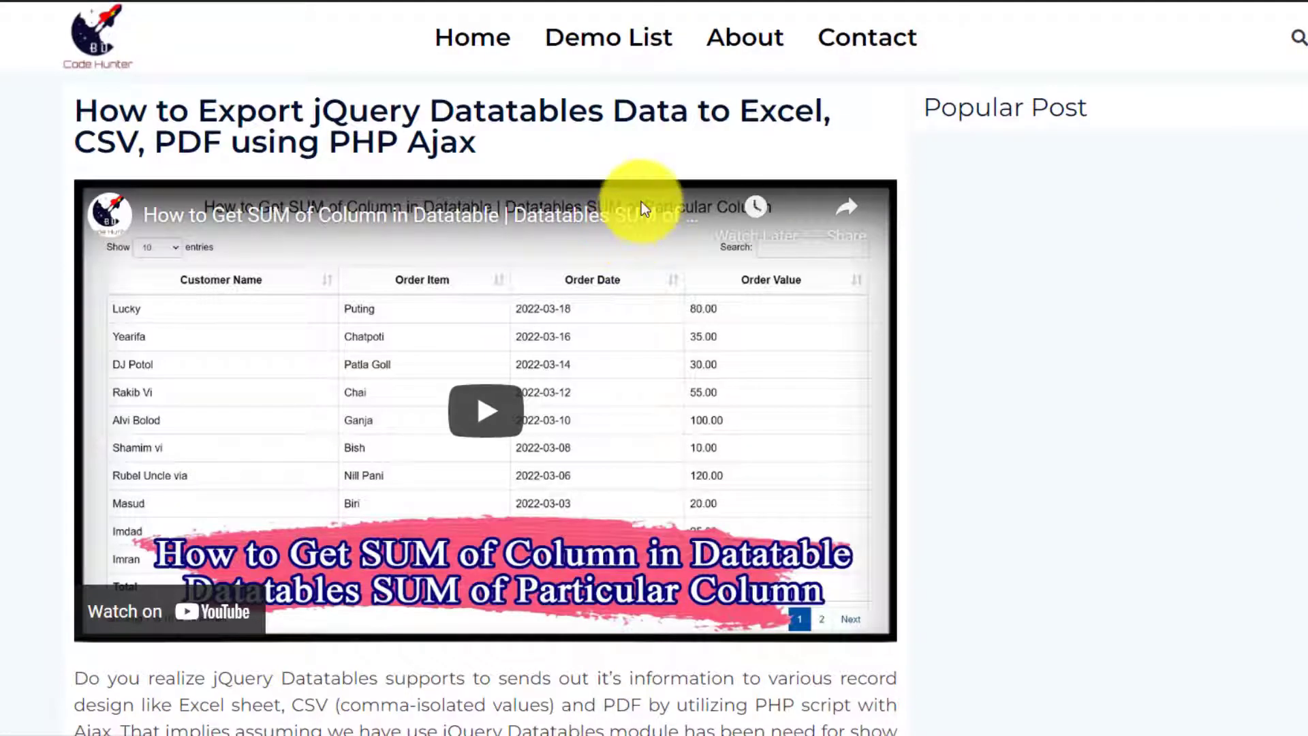
scroll(641, 199, "down", 2)
scroll(651, 202, "down", 2)
scroll(650, 202, "up", 1)
scroll(652, 202, "up", 3)
scroll(644, 327, "down", 4)
scroll(644, 328, "down", 3)
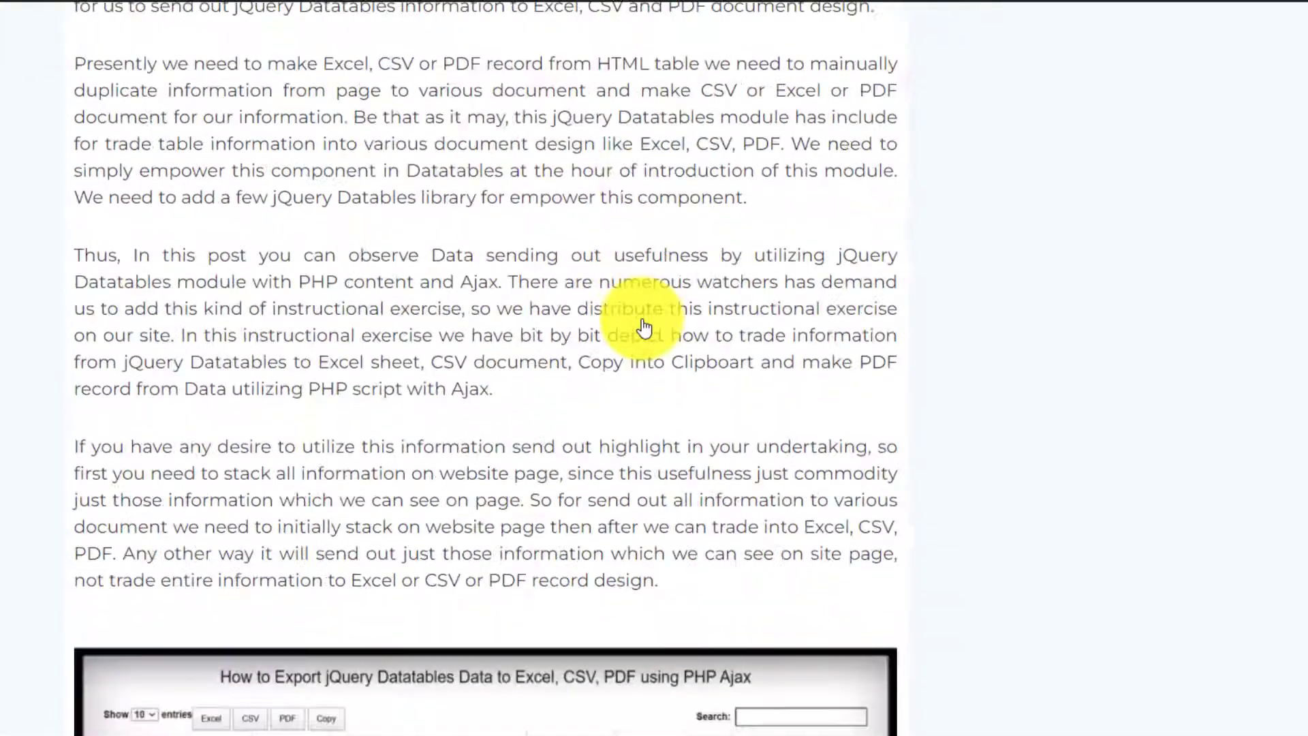
scroll(643, 328, "down", 2)
scroll(643, 328, "down", 2)
scroll(644, 327, "down", 4)
scroll(637, 327, "down", 1)
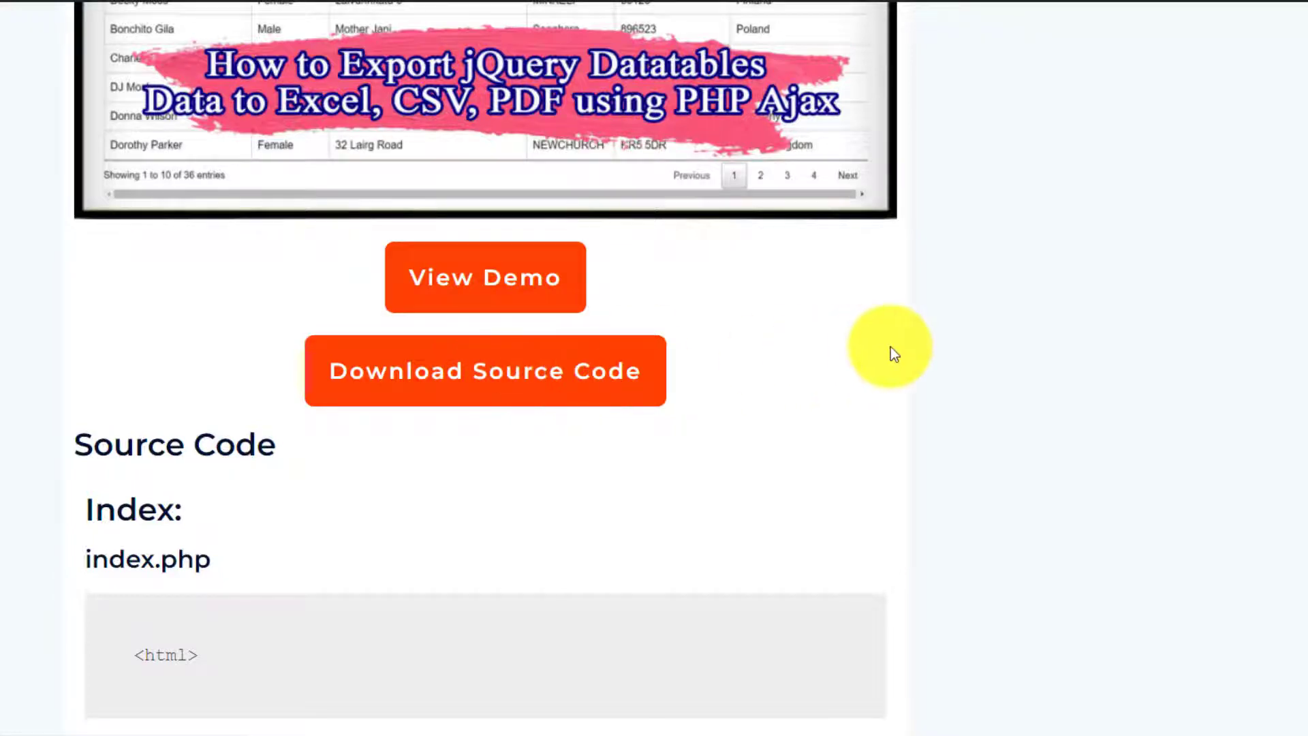
scroll(891, 354, "down", 3)
scroll(768, 379, "down", 3)
scroll(633, 378, "down", 1)
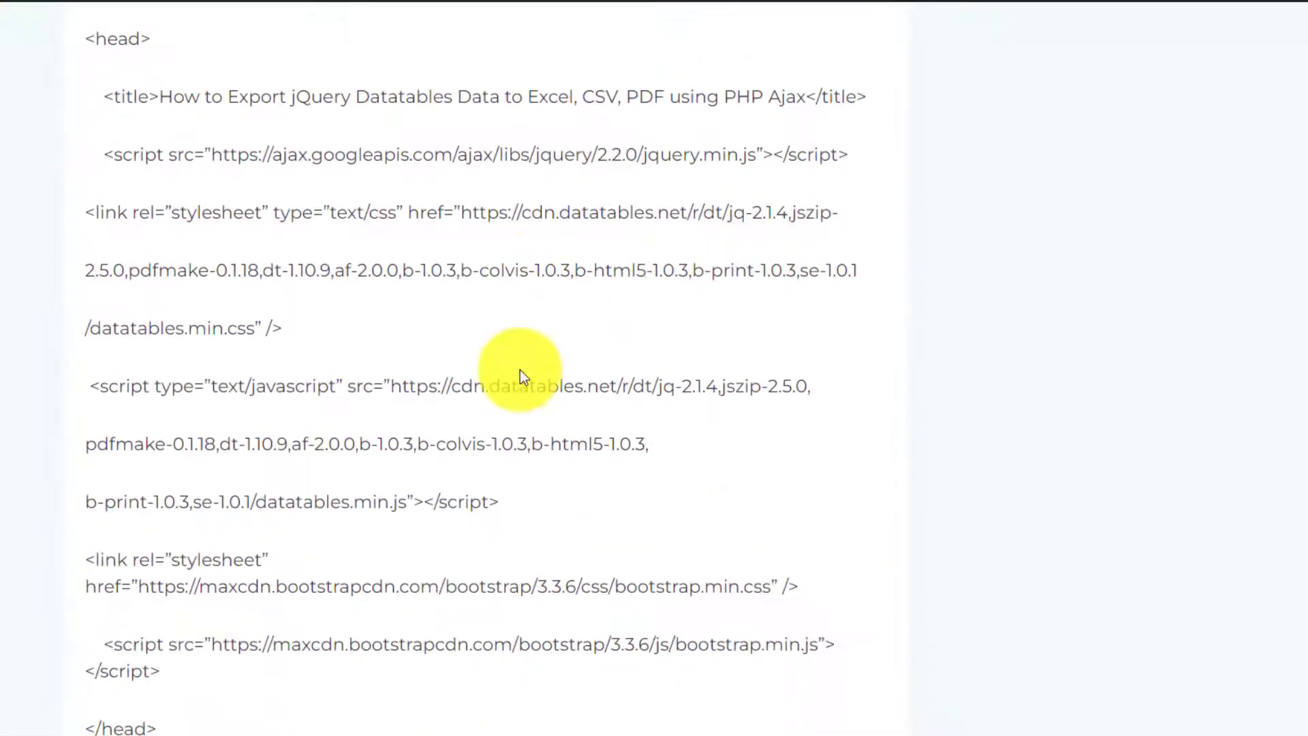
scroll(521, 358, "up", 1)
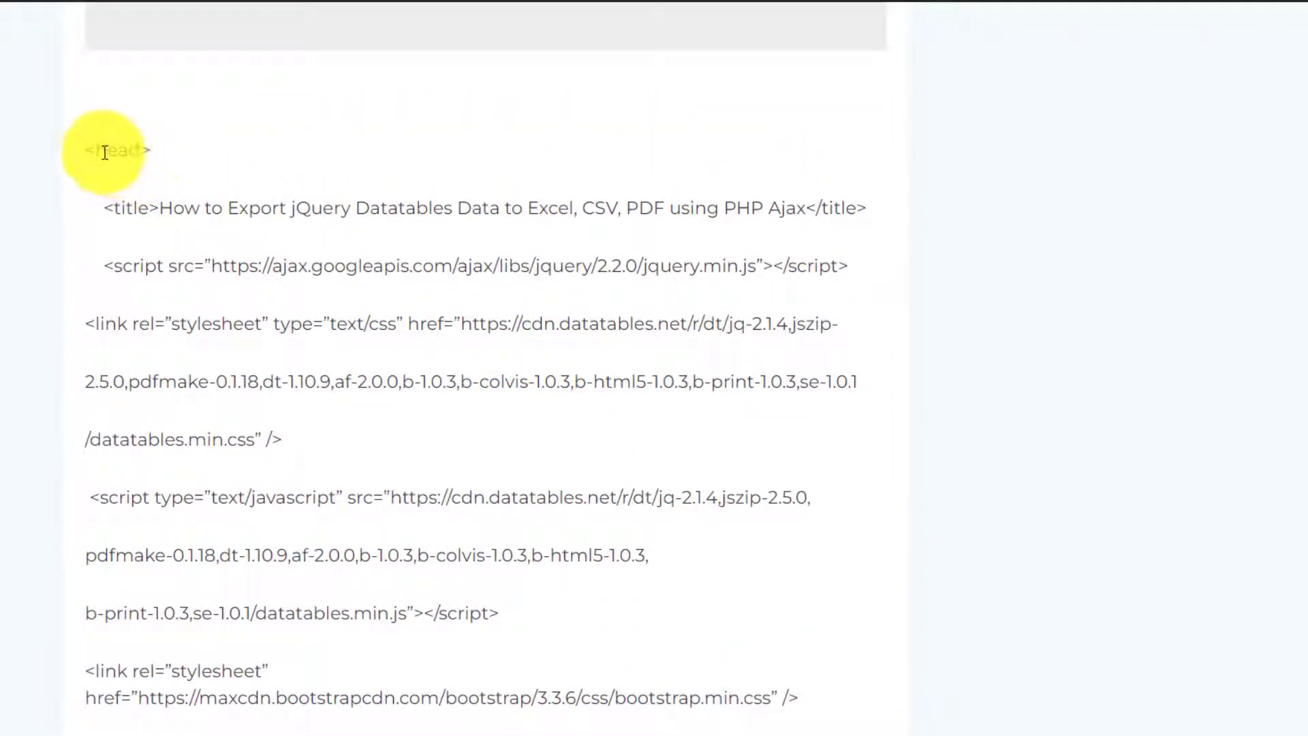
scroll(261, 217, "up", 1)
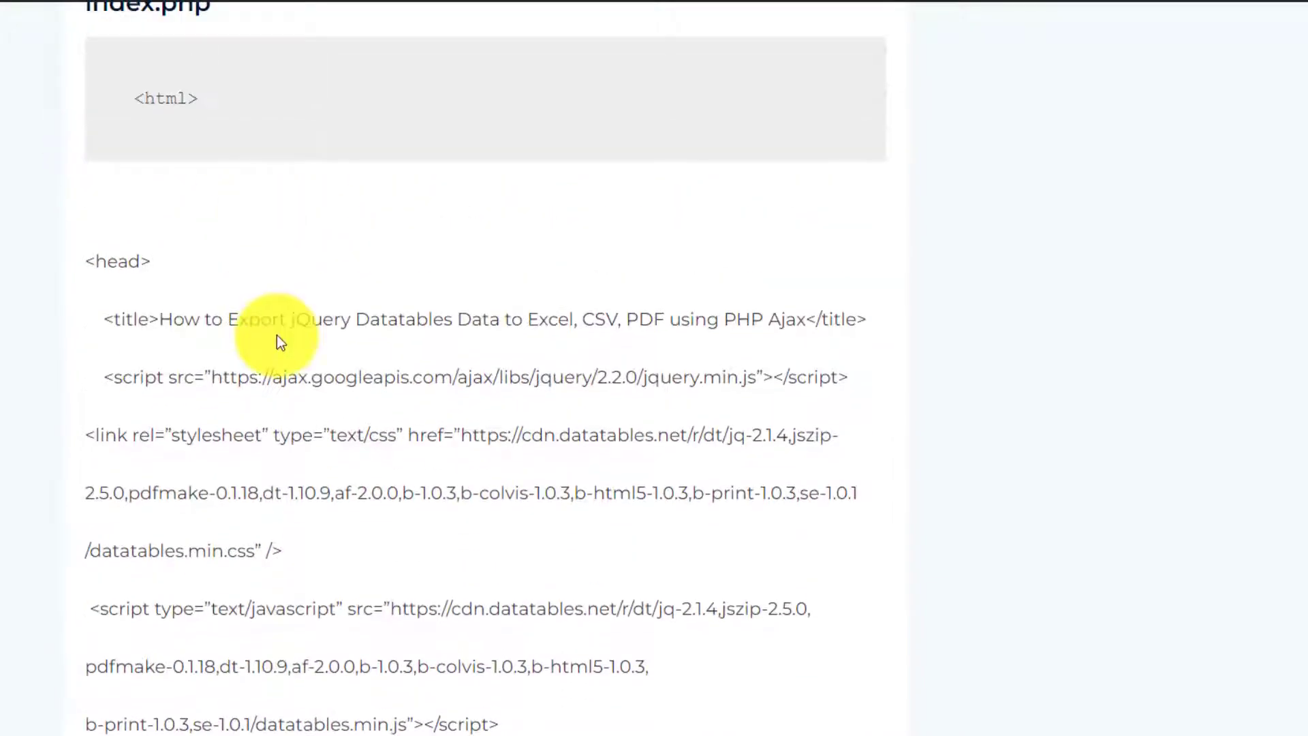
scroll(276, 334, "up", 2)
scroll(116, 584, "down", 1)
scroll(117, 584, "down", 2)
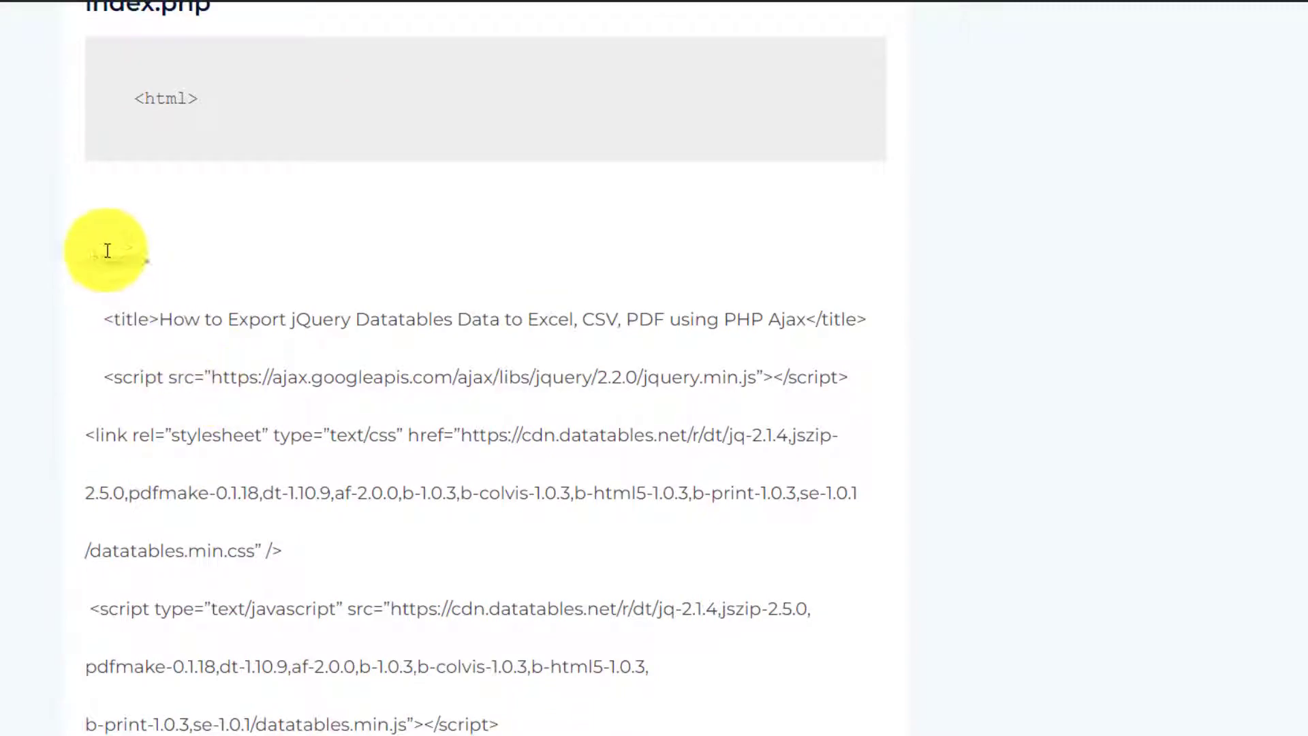
left_click_drag(95, 260, 545, 676)
left_click(645, 506)
scroll(642, 493, "up", 5)
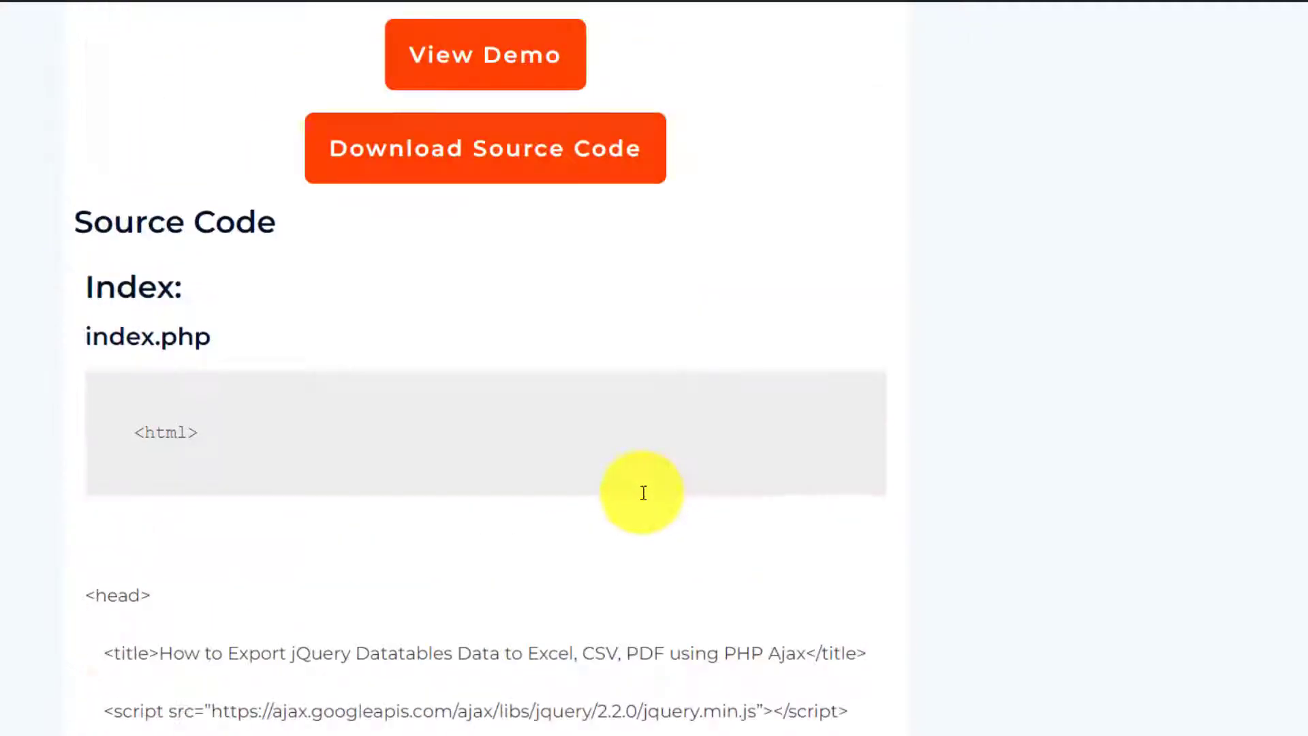
scroll(638, 491, "up", 5)
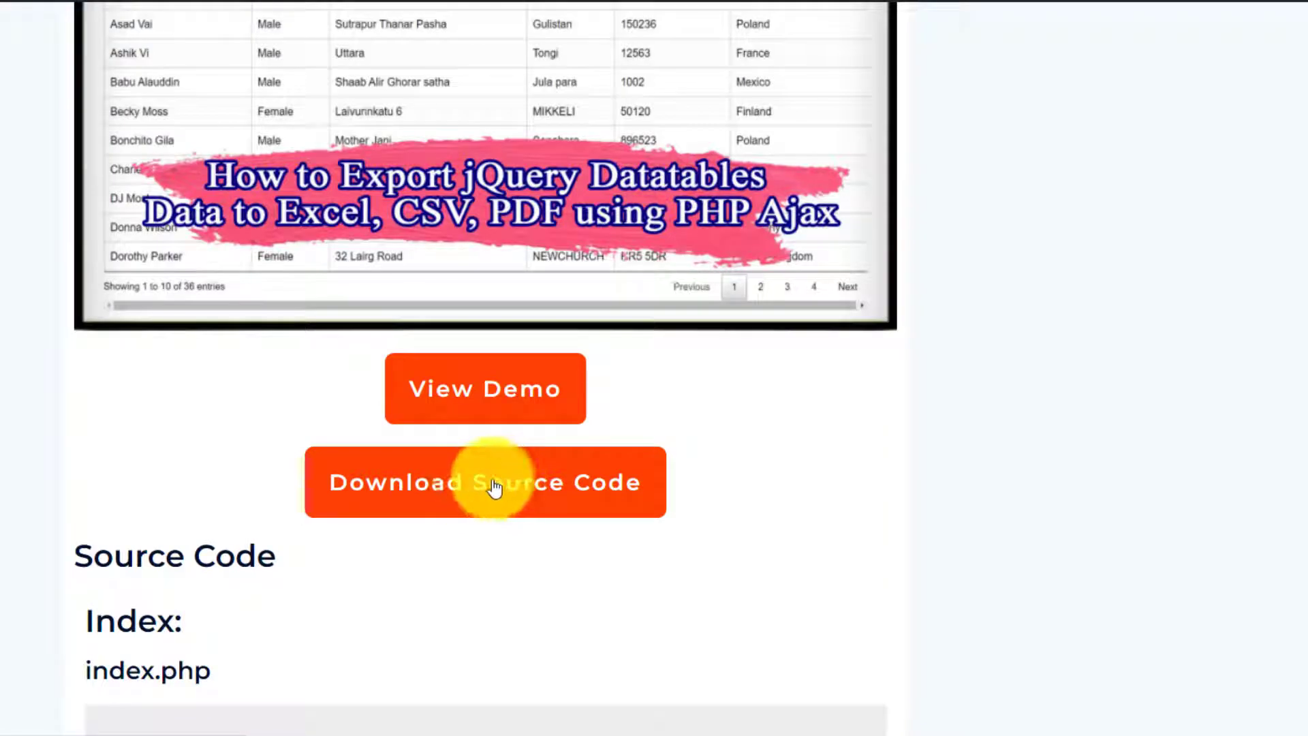
scroll(1013, 498, "up", 5)
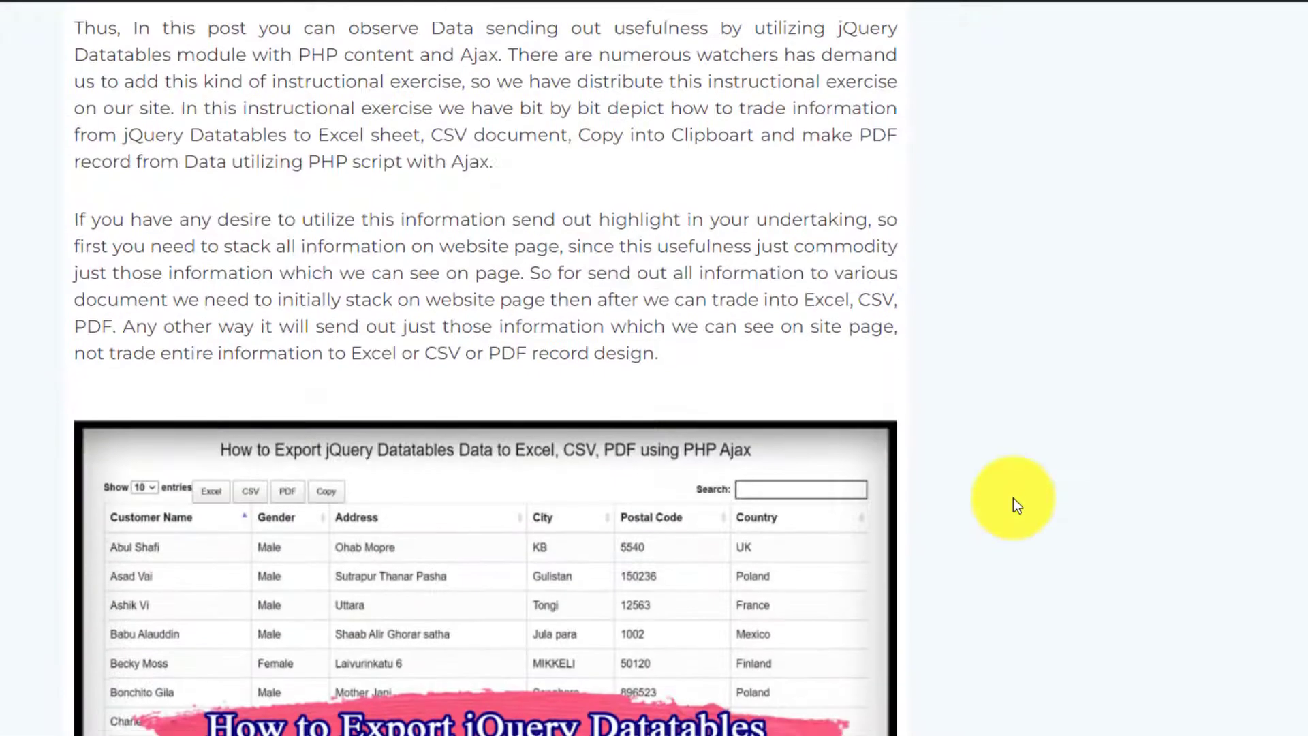
scroll(1011, 502, "up", 5)
scroll(978, 467, "up", 3)
scroll(848, 379, "up", 1)
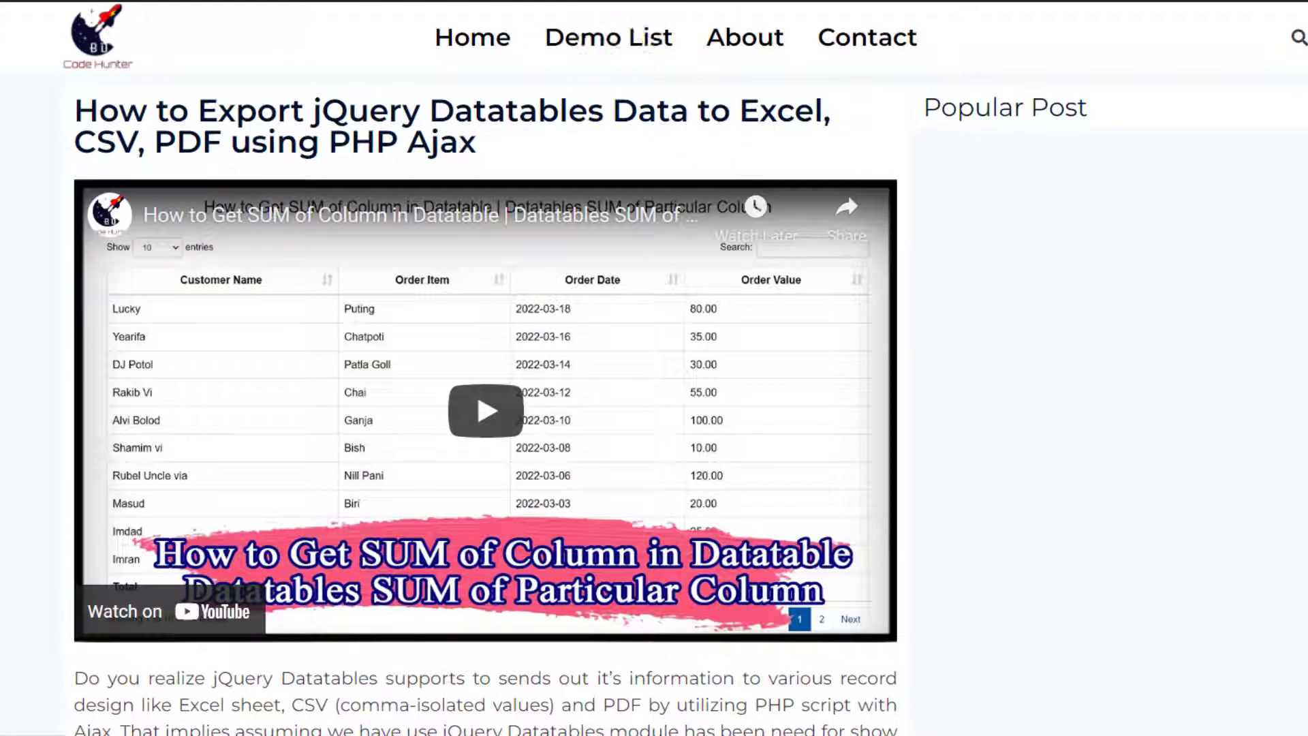
scroll(531, 232, "up", 3)
scroll(540, 303, "up", 1)
scroll(709, 306, "down", 3)
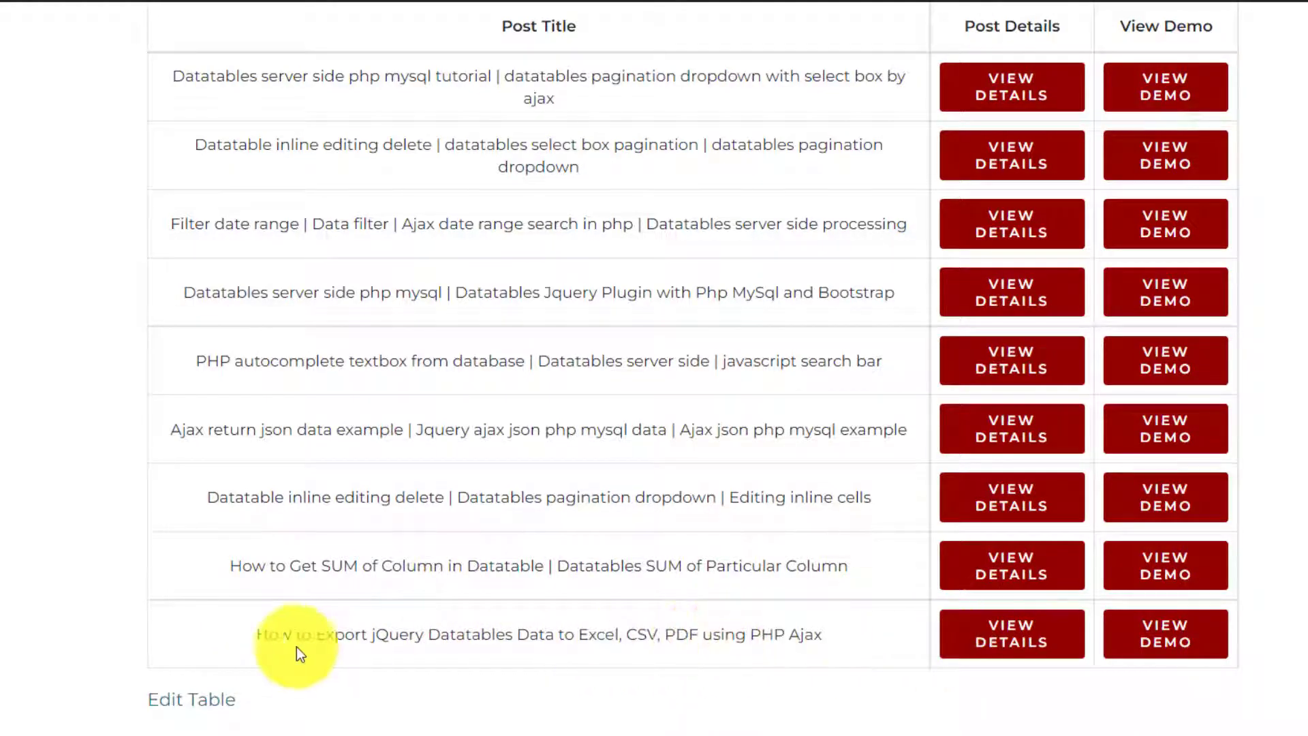
- Open the 'Export jQuery Datatables Data to Excel, CSV, PDF' post and its demo
left_click_drag(243, 639, 823, 626)
left_click(817, 628)
scroll(838, 622, "down", 3)
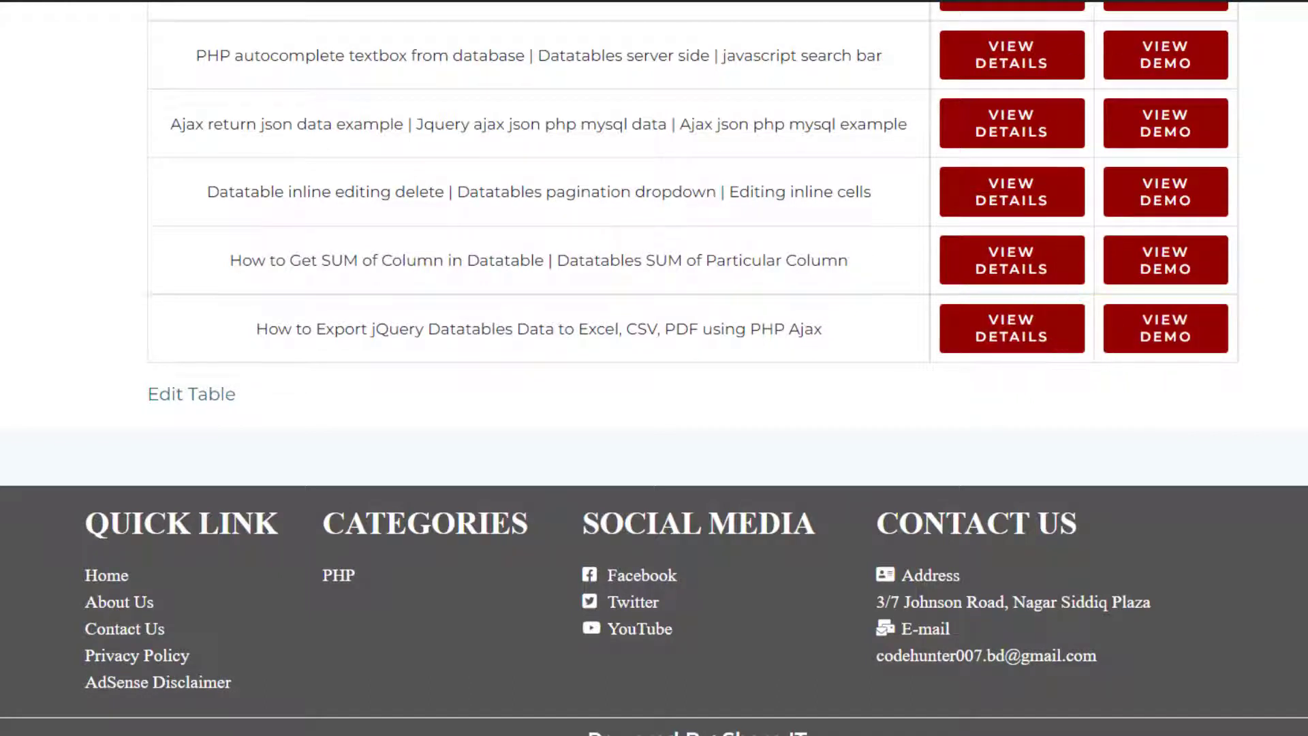
left_click(539, 327)
scroll(535, 409, "down", 3)
scroll(519, 358, "down", 5)
scroll(519, 358, "down", 2)
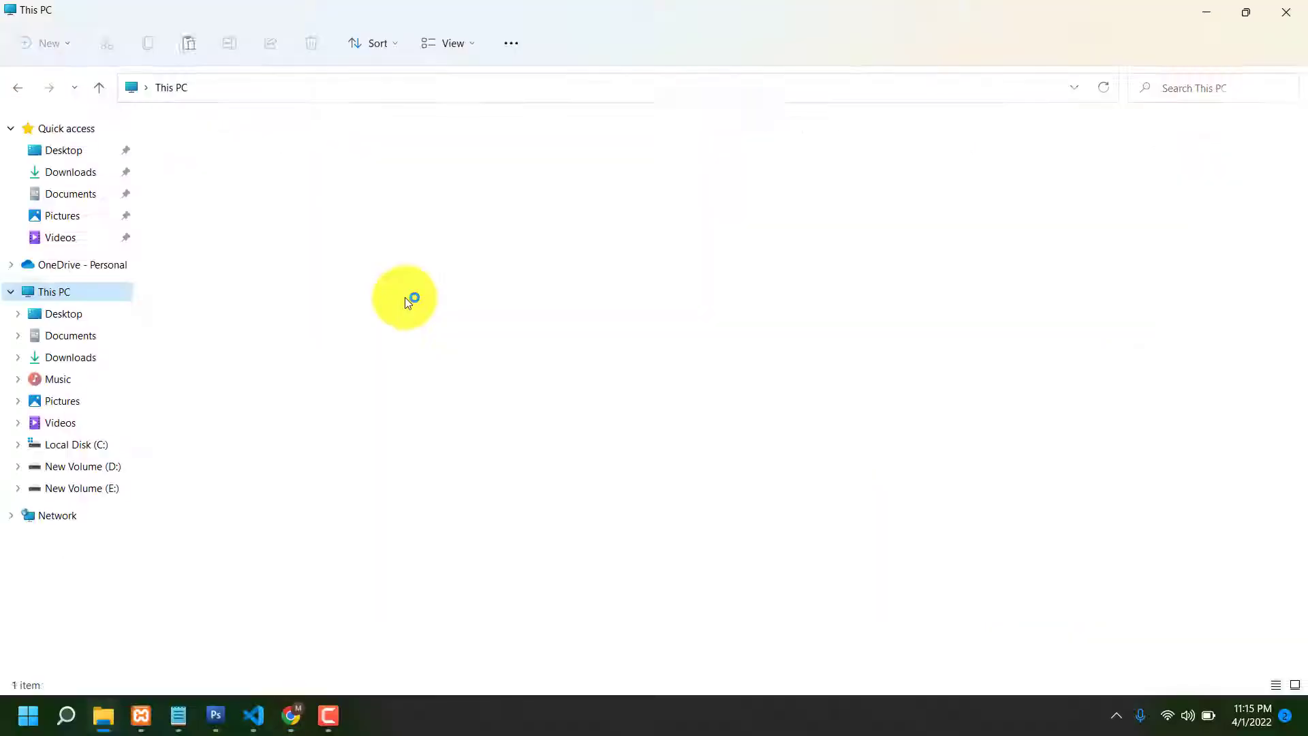
- Select, then deselect, Local Disk (C:) in File Explorer's This PC view
left_click(320, 293)
left_click(301, 423)
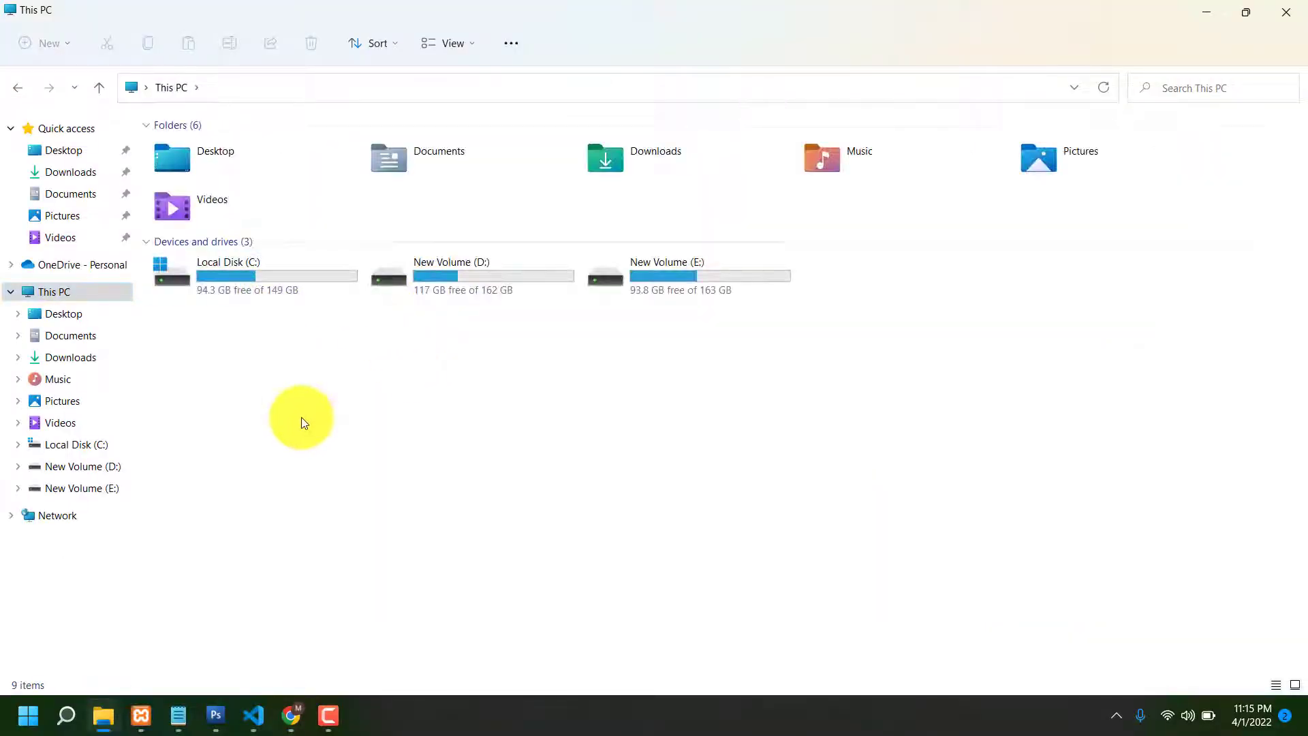
- Browse to C:\xampp\htdocs\table11, which holds table11.sql
double_click(237, 265)
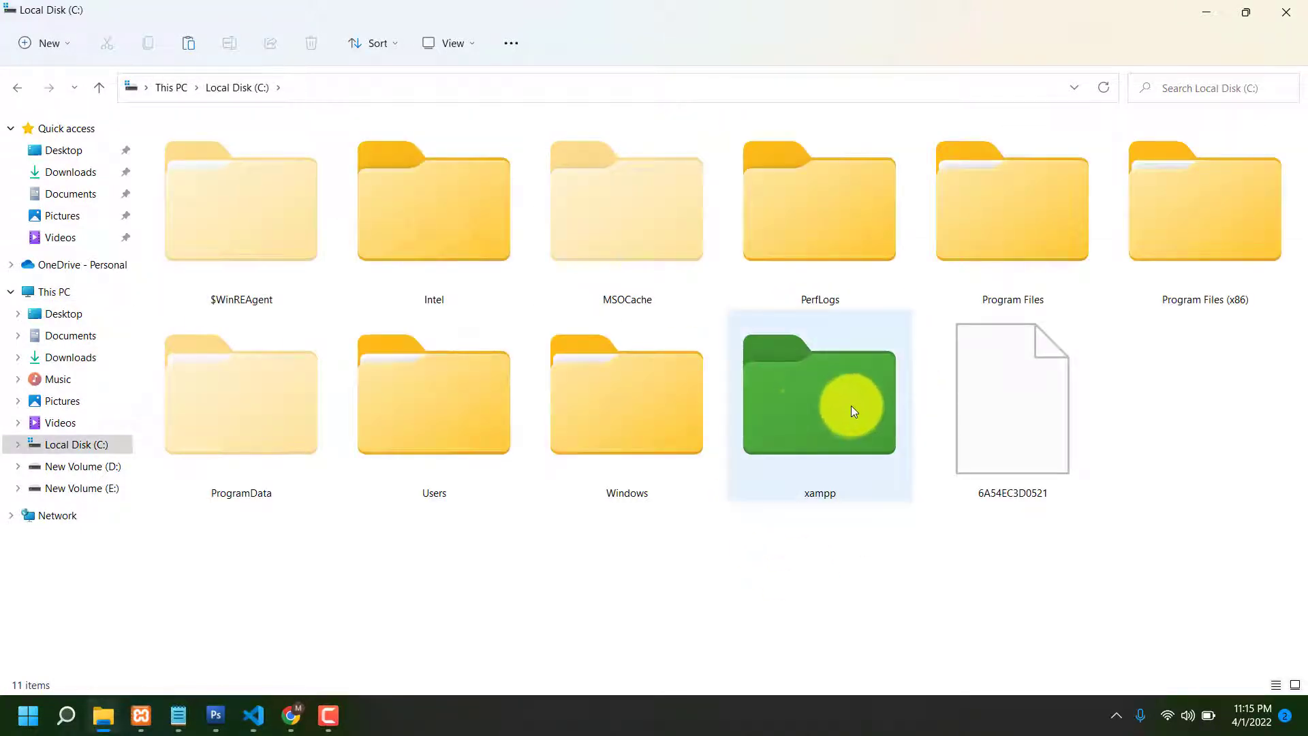
double_click(823, 415)
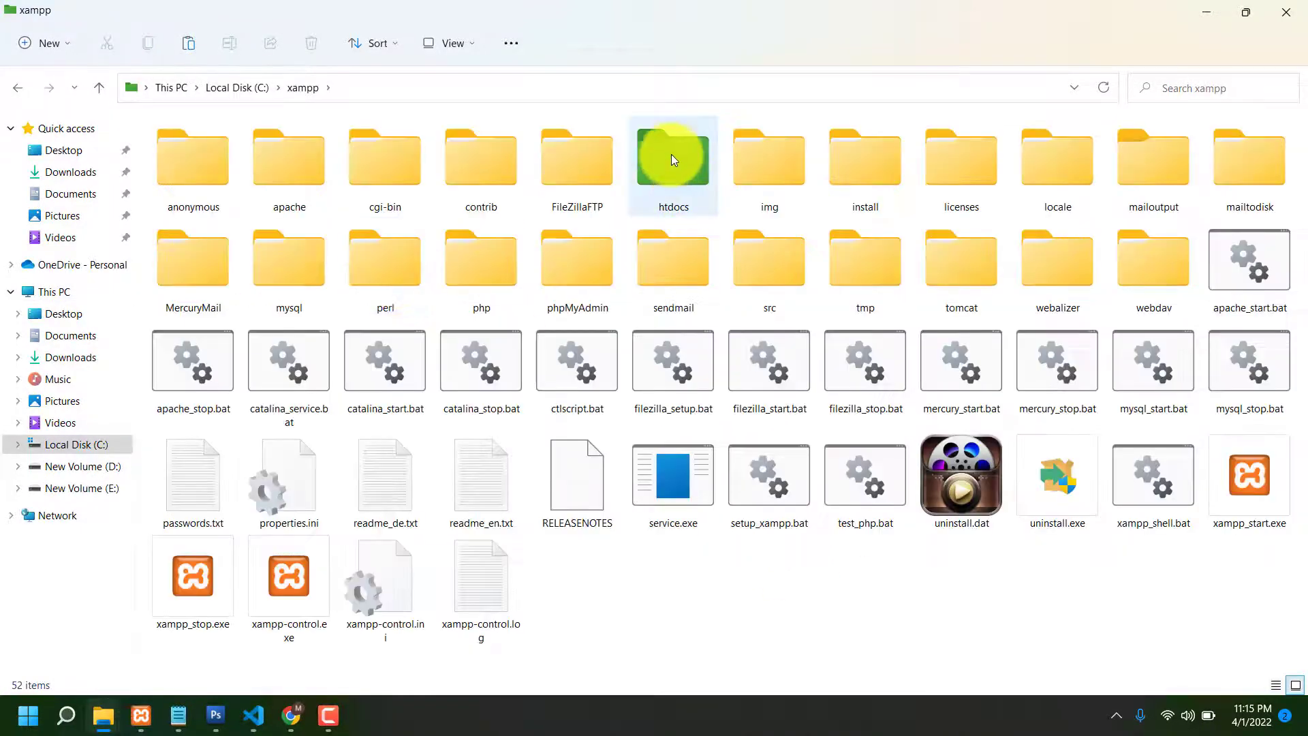
double_click(671, 154)
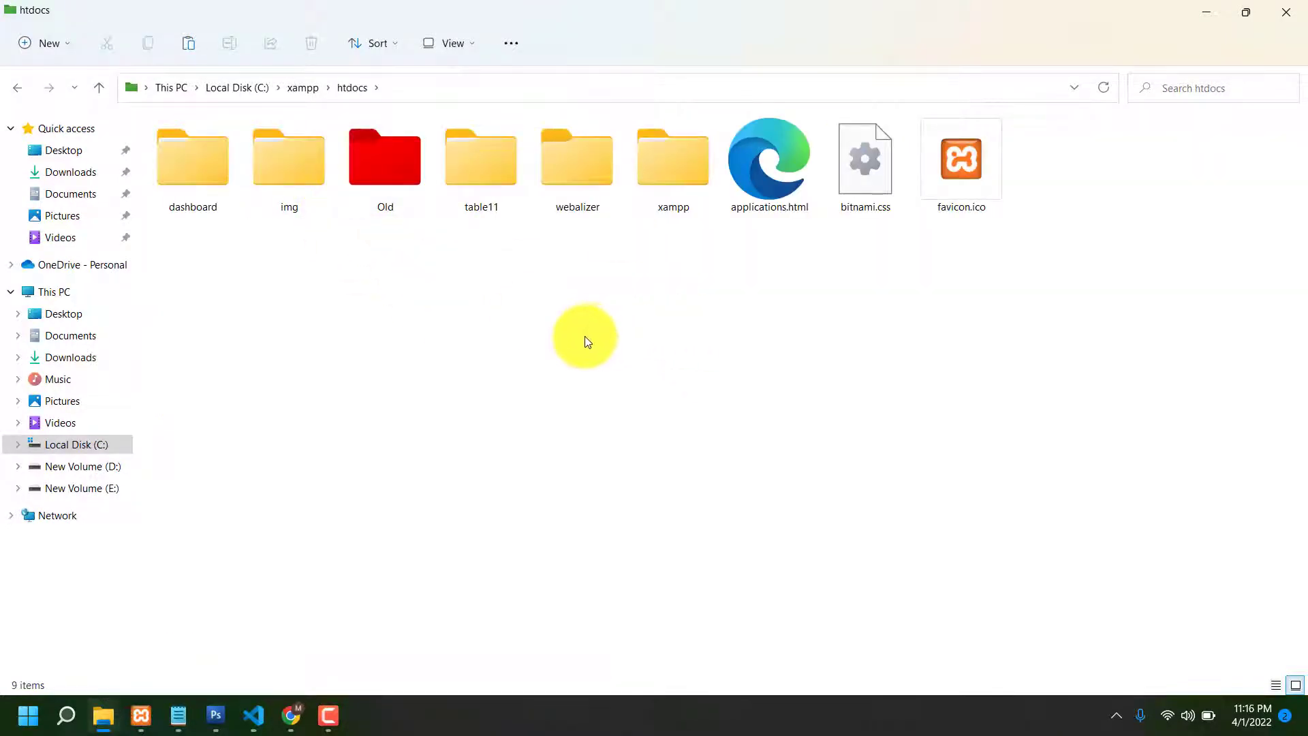
double_click(489, 164)
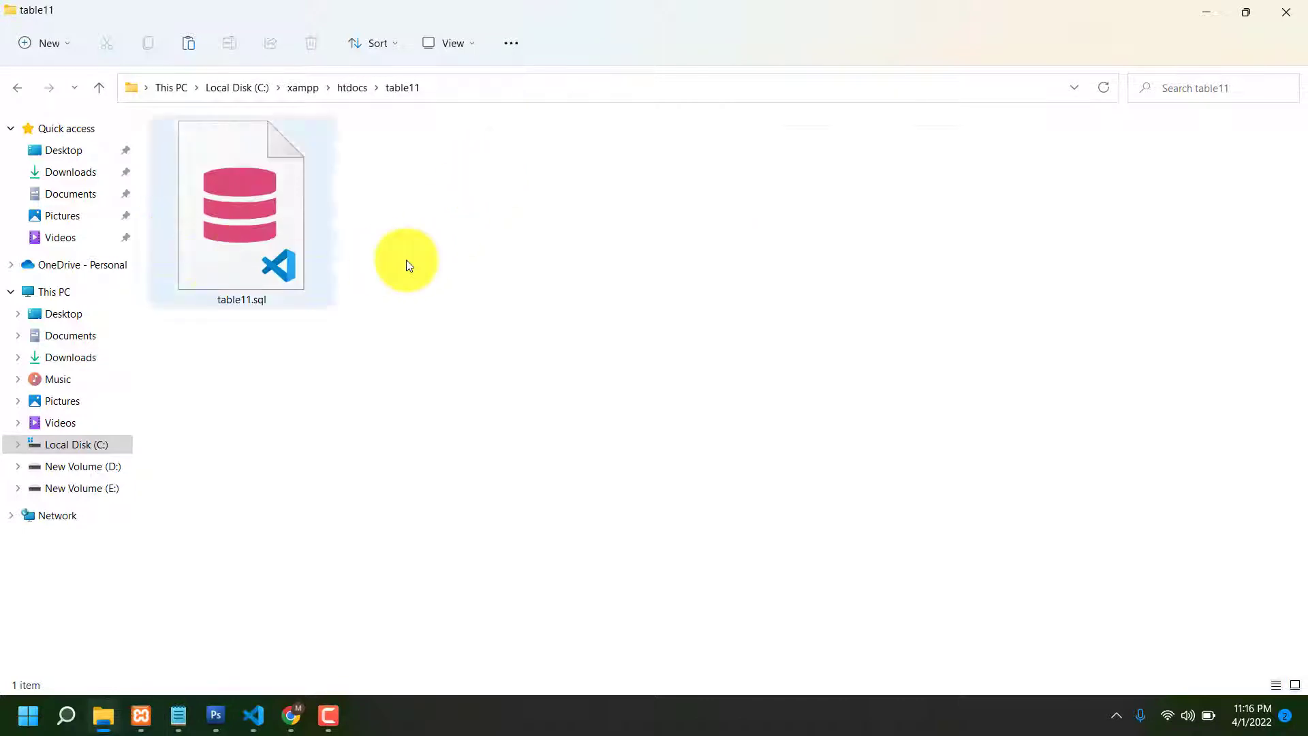
left_click(247, 178)
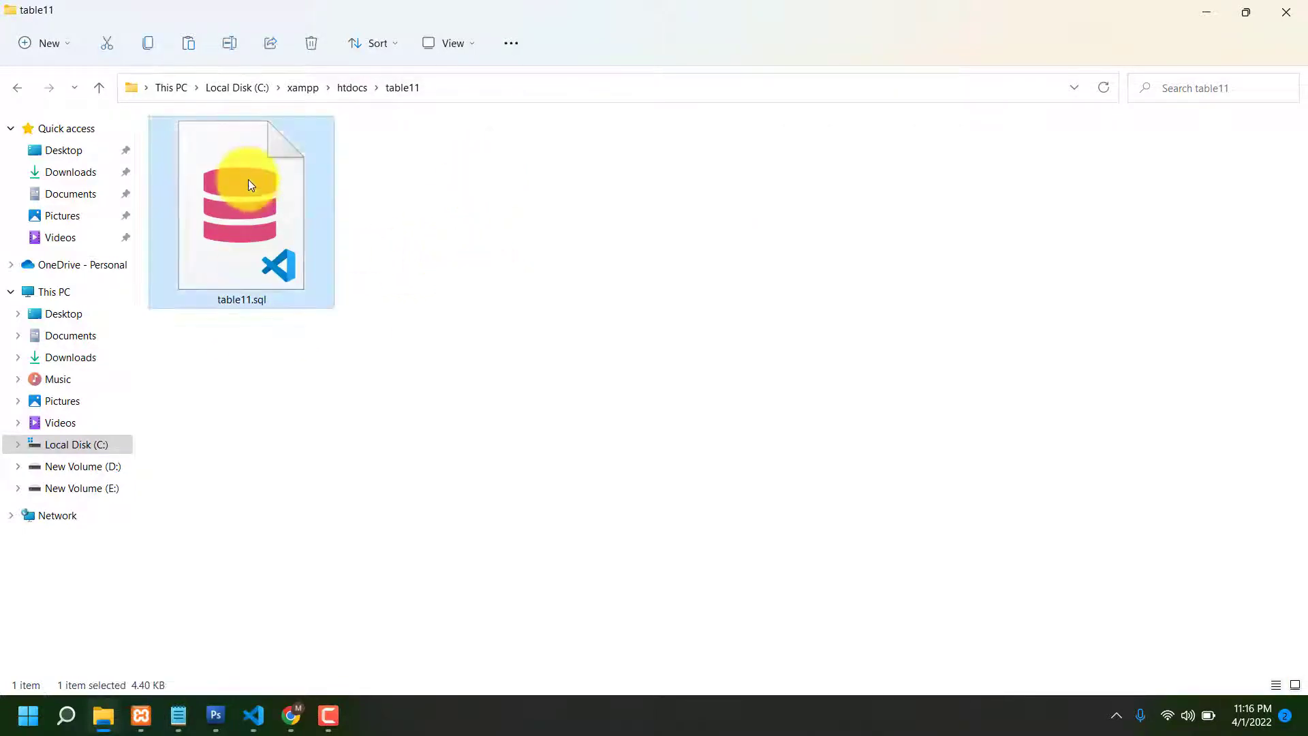
left_click(457, 288)
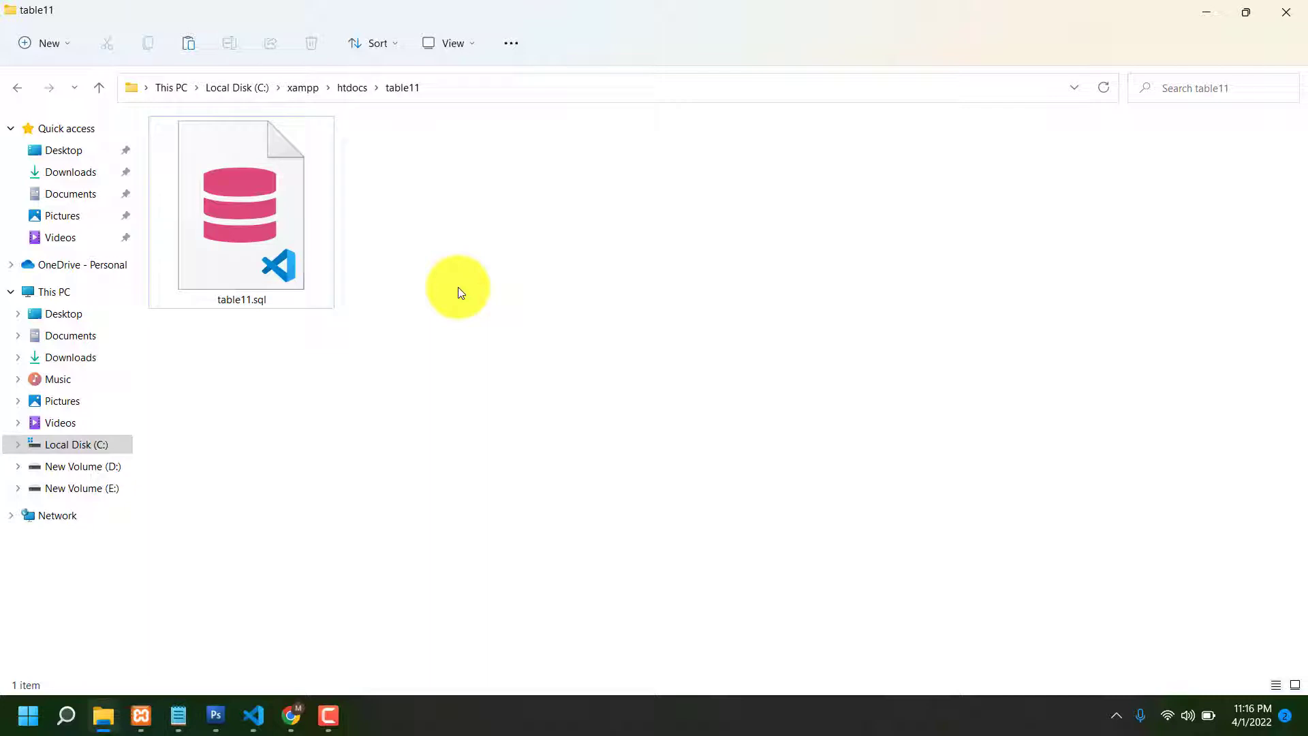
- Create a new text file named index.php in table11 and open it
right_click(477, 317)
mouse_move(515, 447)
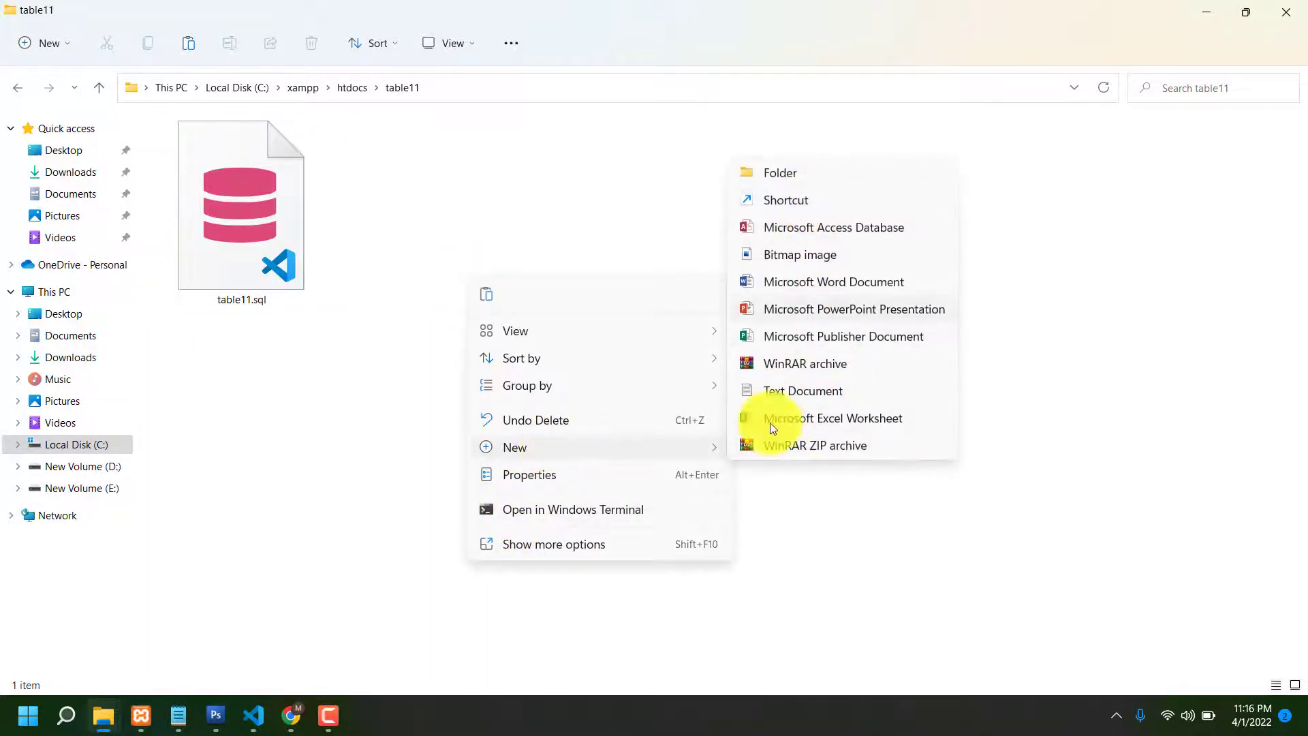
left_click(790, 389)
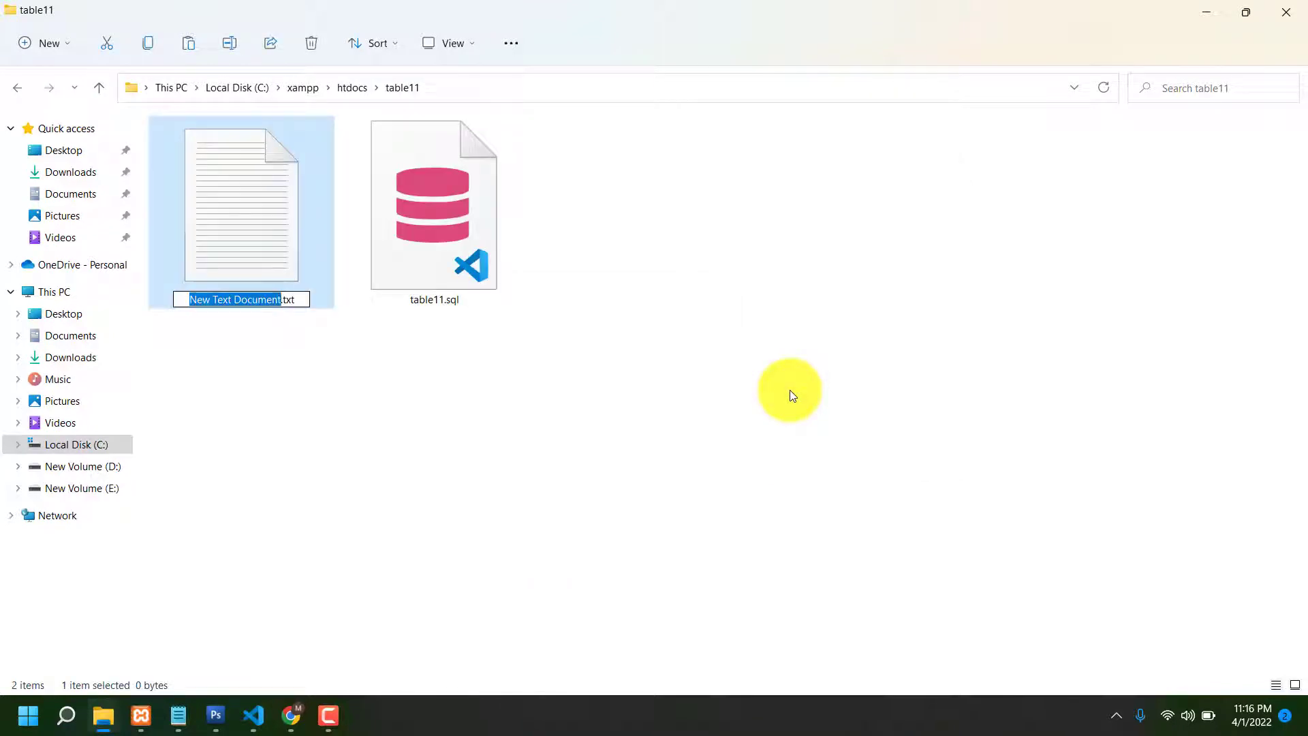
type("index.php")
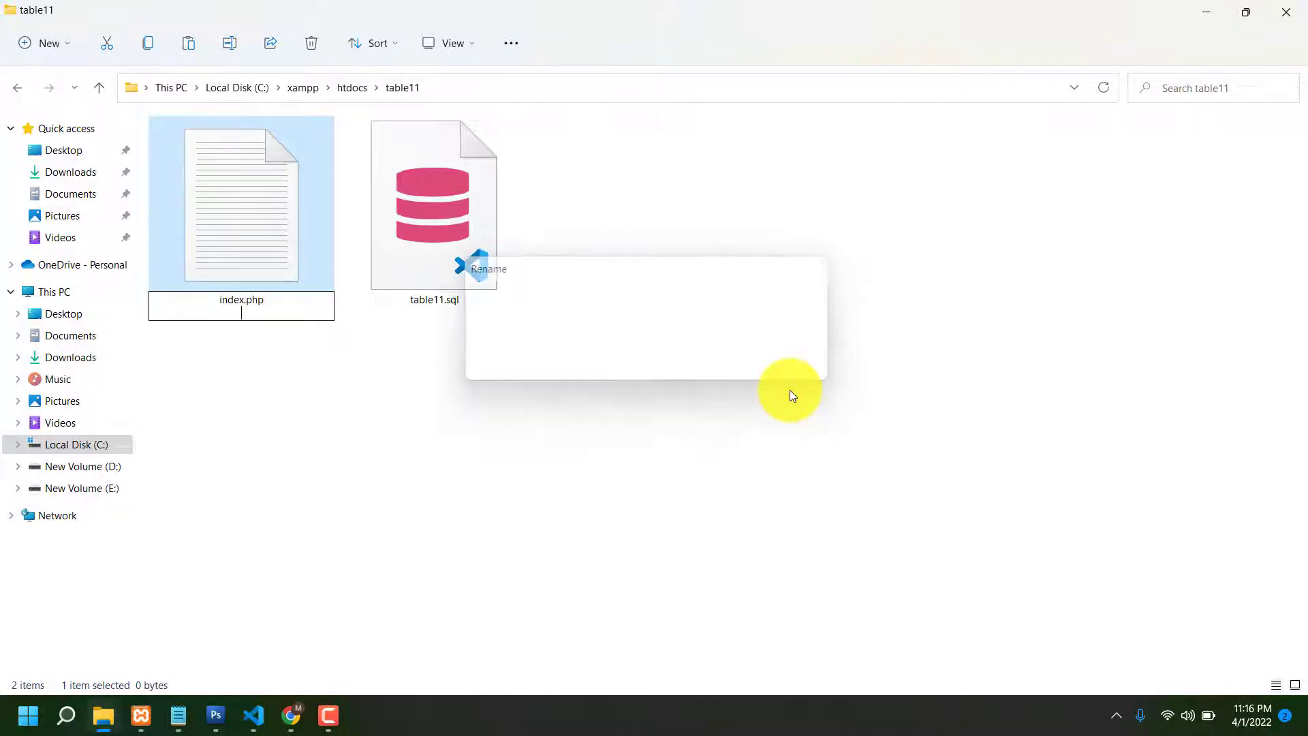
key("Return")
right_click(255, 202)
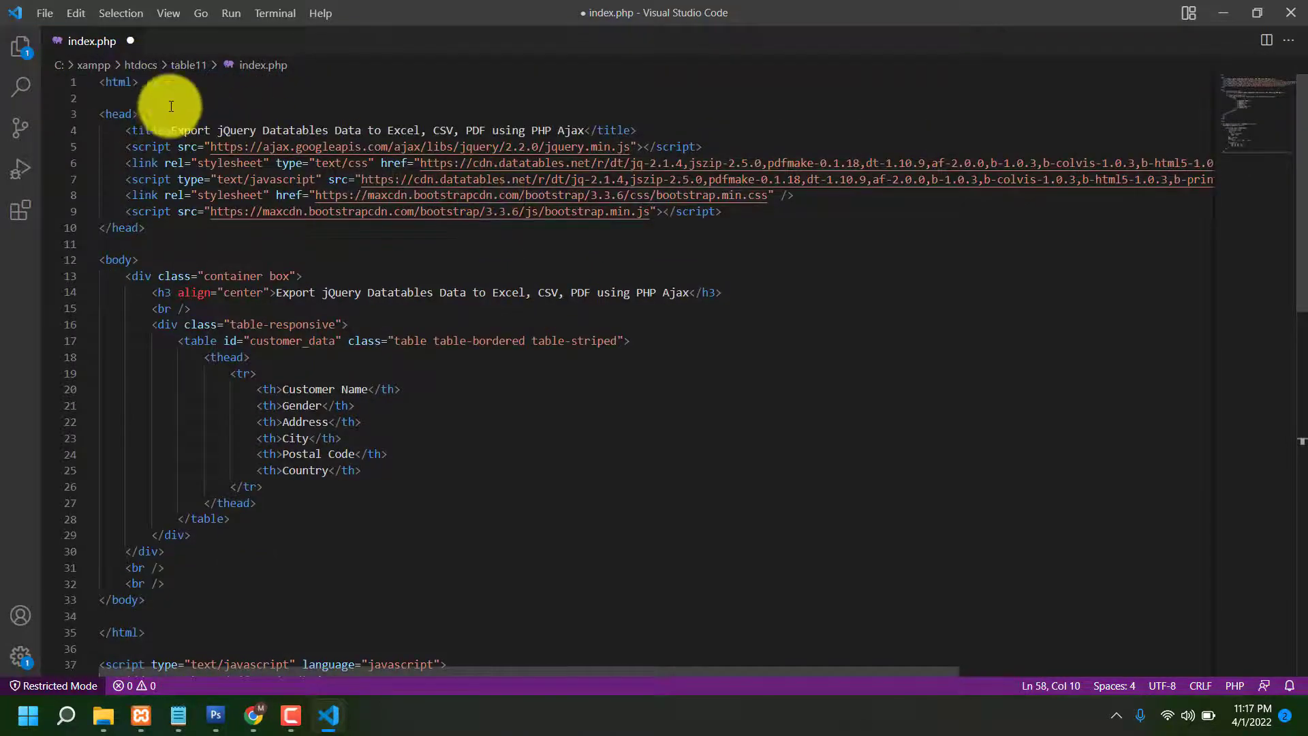
scroll(430, 272, "down", 5)
scroll(430, 266, "up", 3)
scroll(430, 263, "up", 2)
- Save the pasted index.php page code from the File menu
left_click(41, 13)
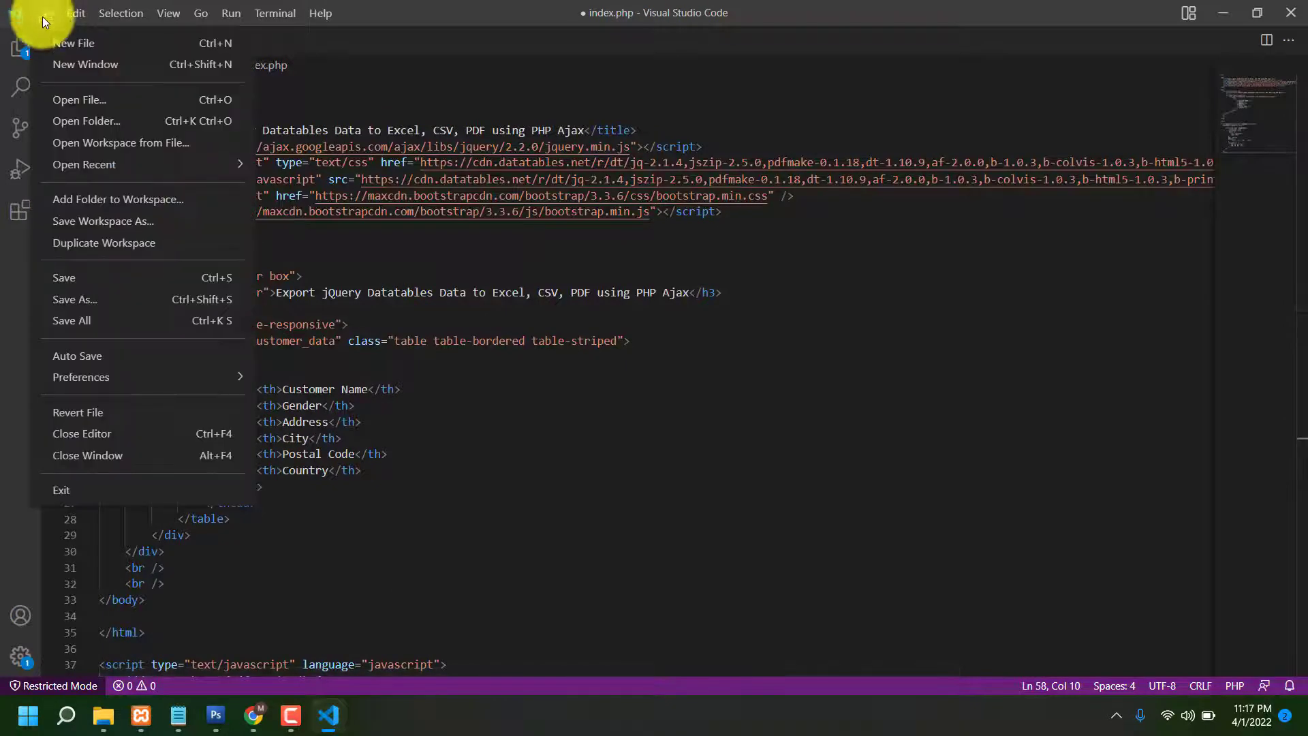
left_click(102, 282)
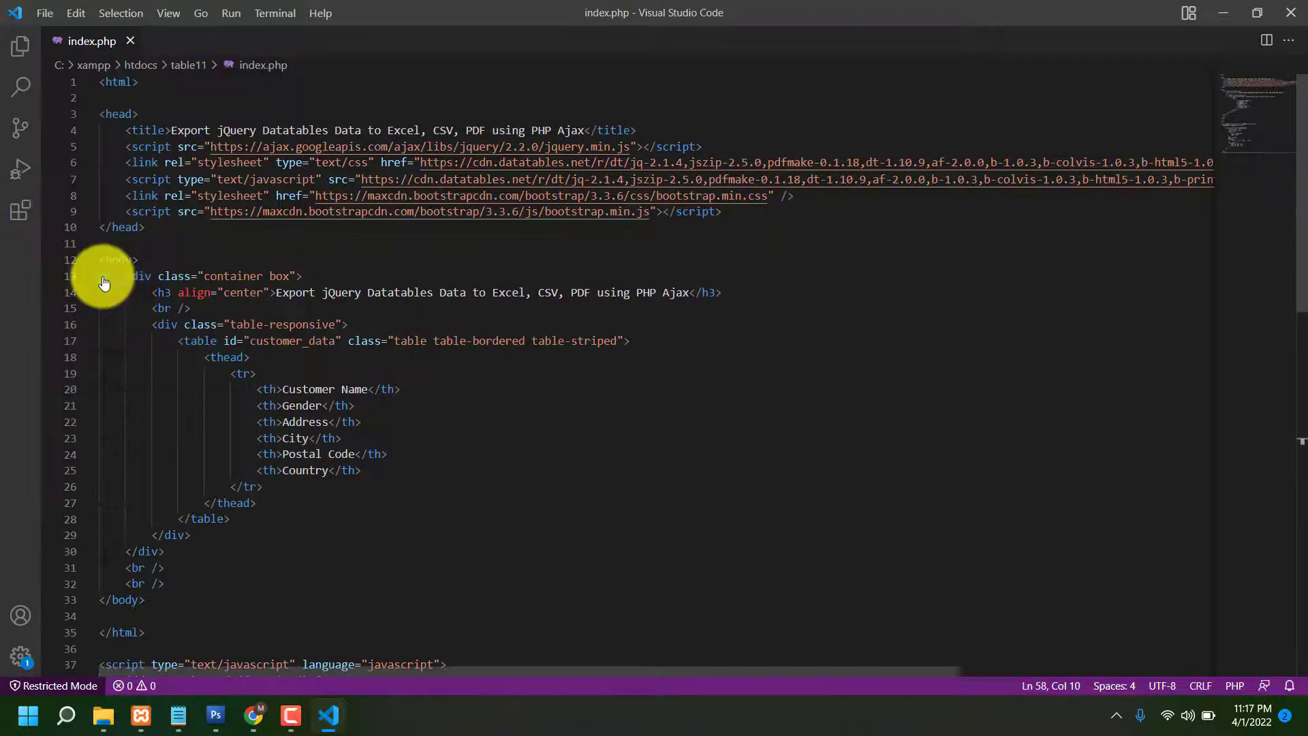
- Create a new text file named fetch.php in the table11 folder
left_click(102, 715)
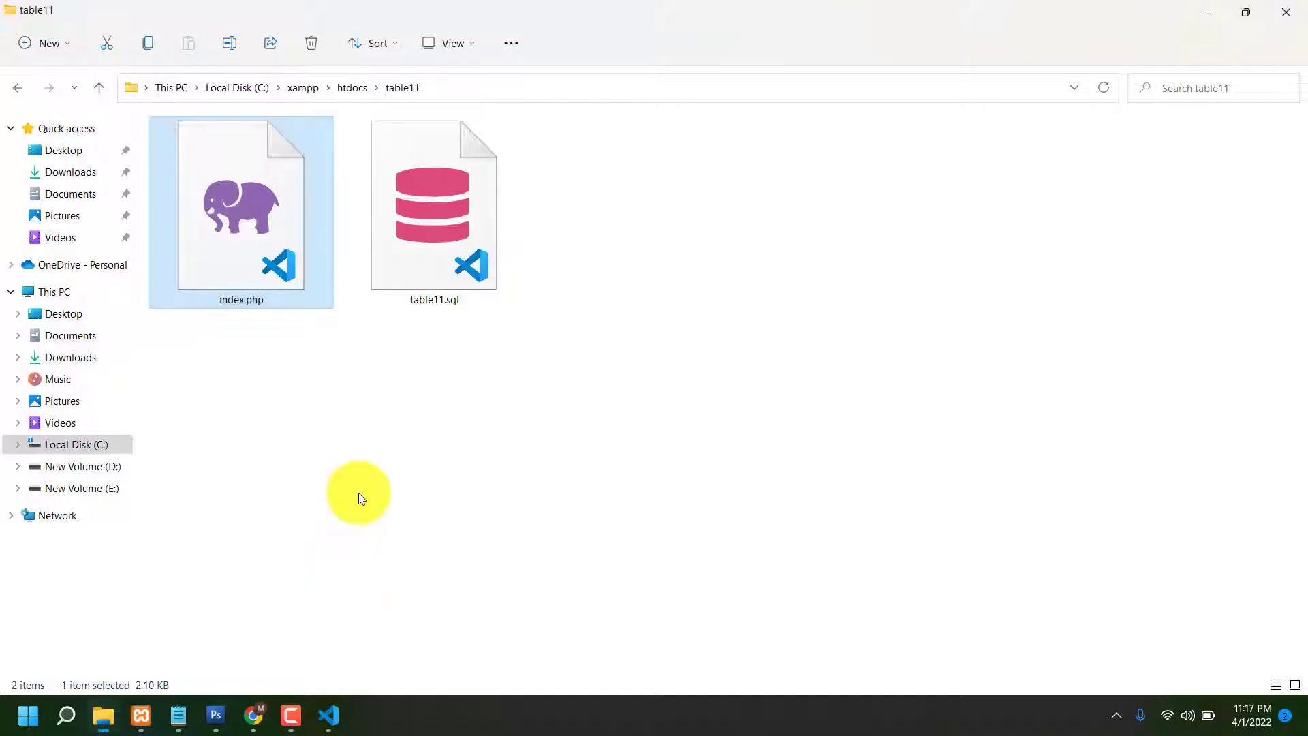
right_click(666, 232)
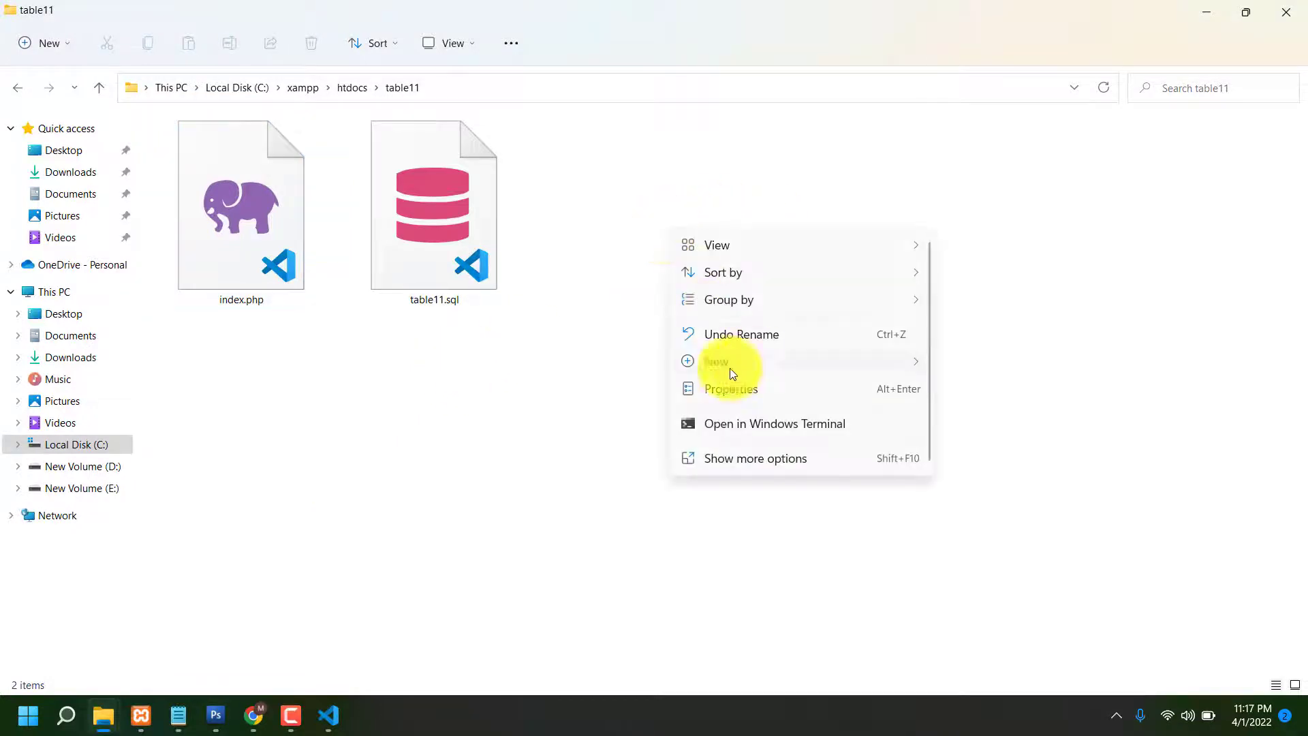
mouse_move(803, 362)
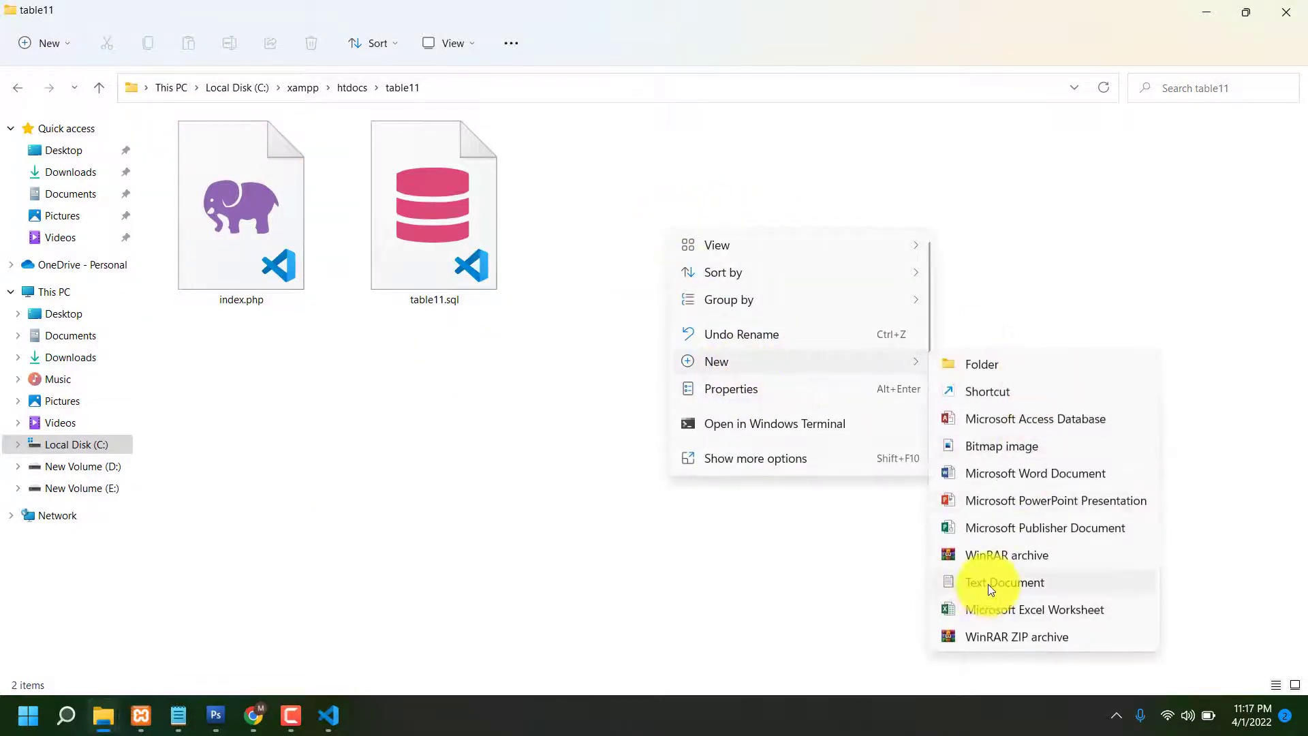
left_click(987, 584)
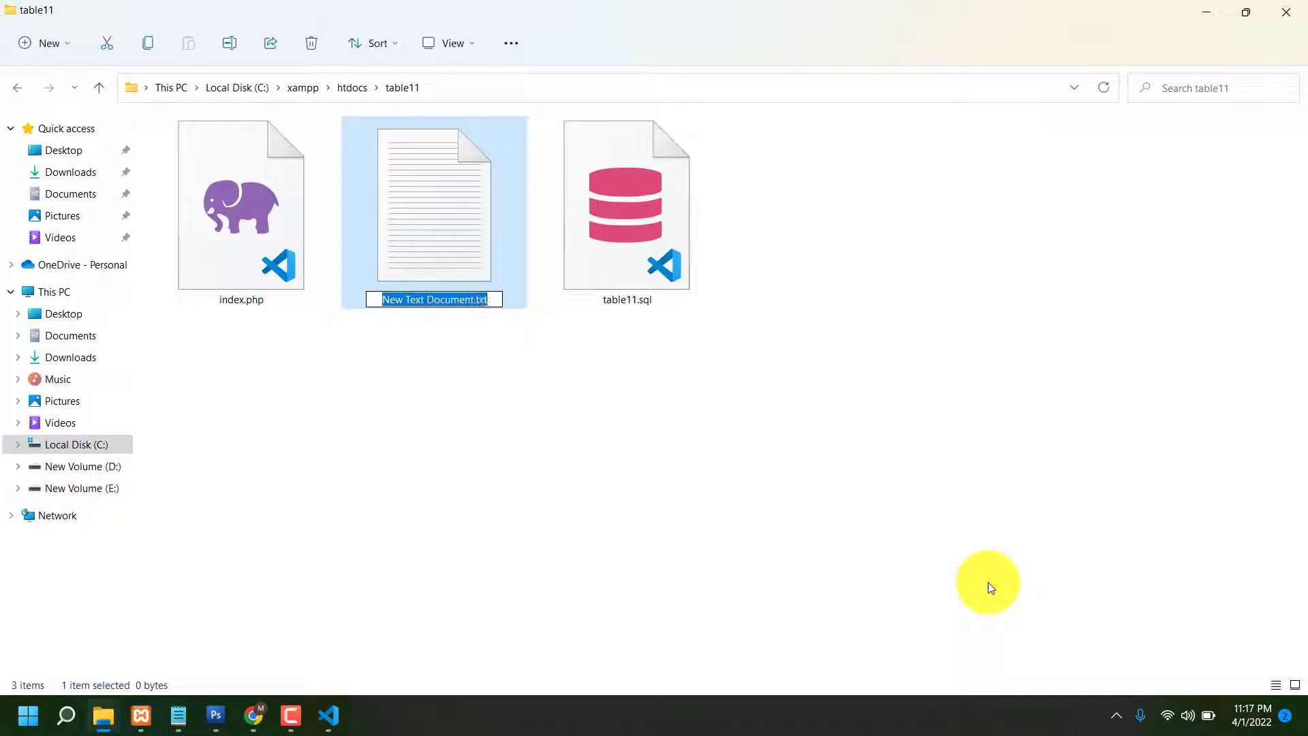
type("fetch.php")
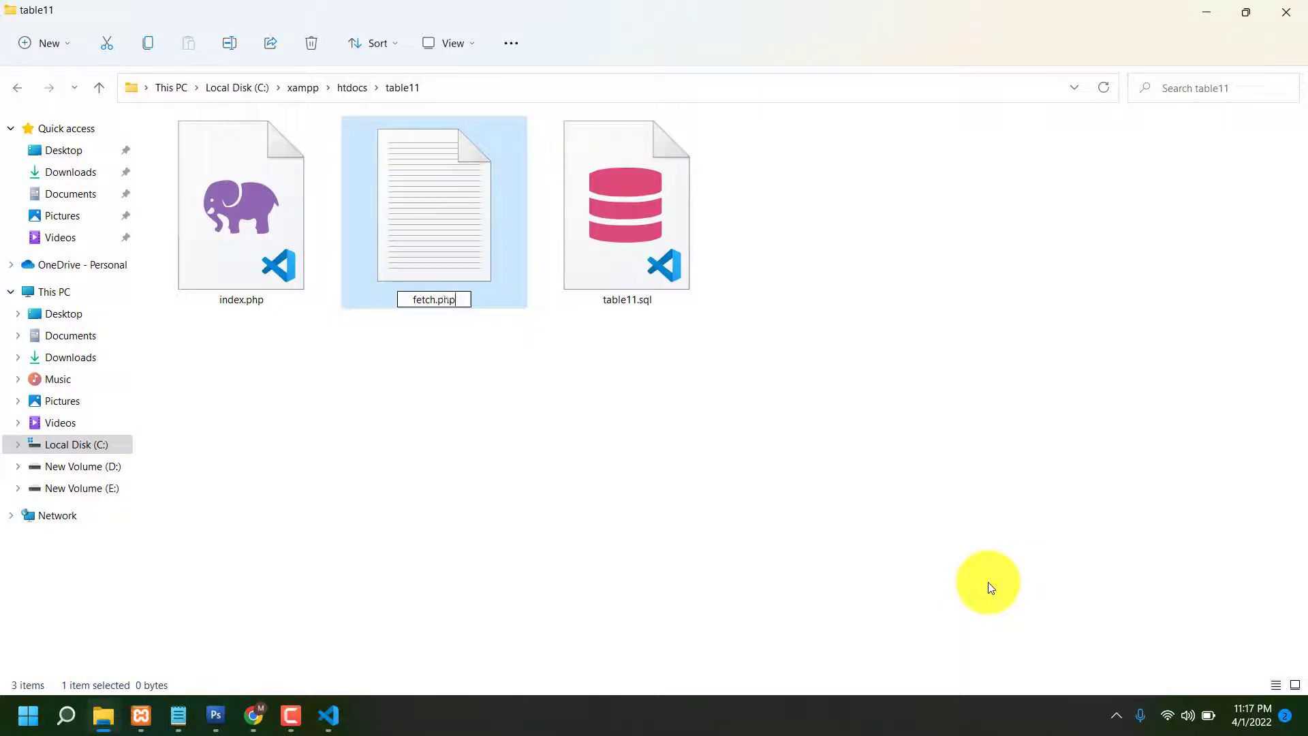
key("Return")
key("Return")
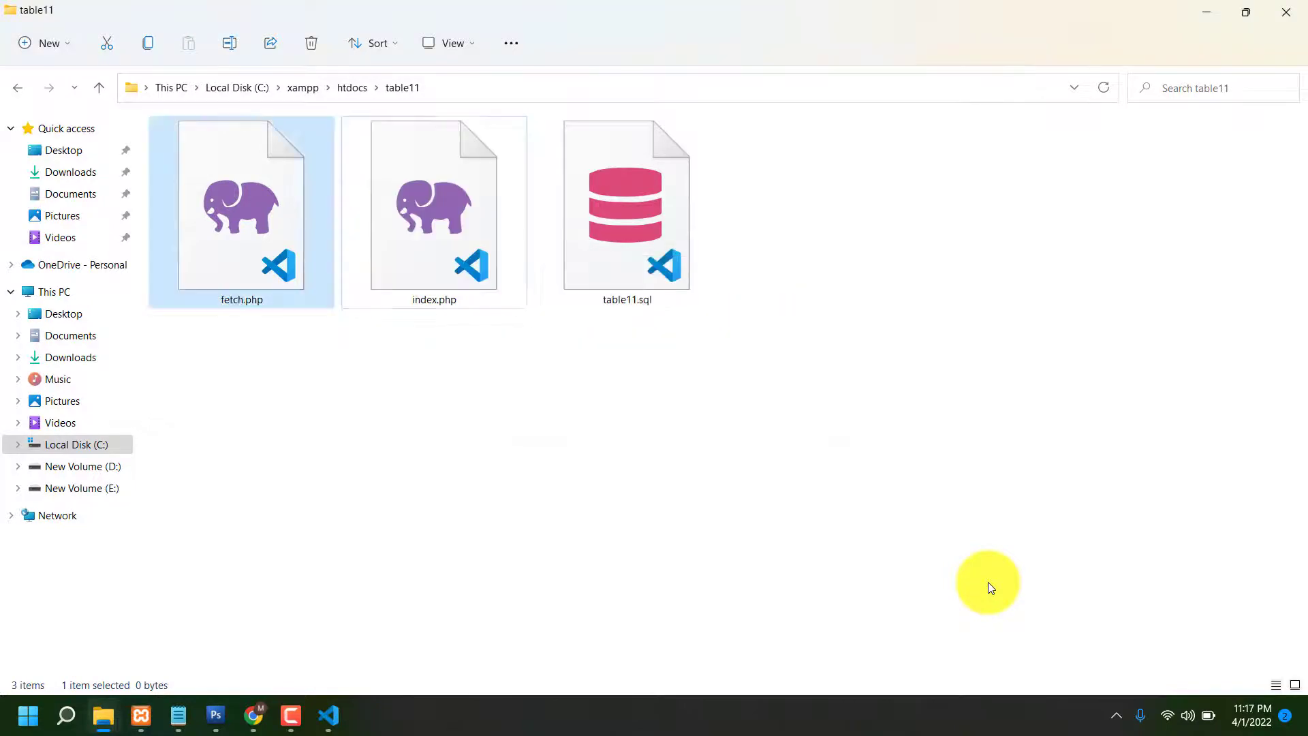
- Open fetch.php, review its CustomerName and Address fields, and save it
double_click(238, 250)
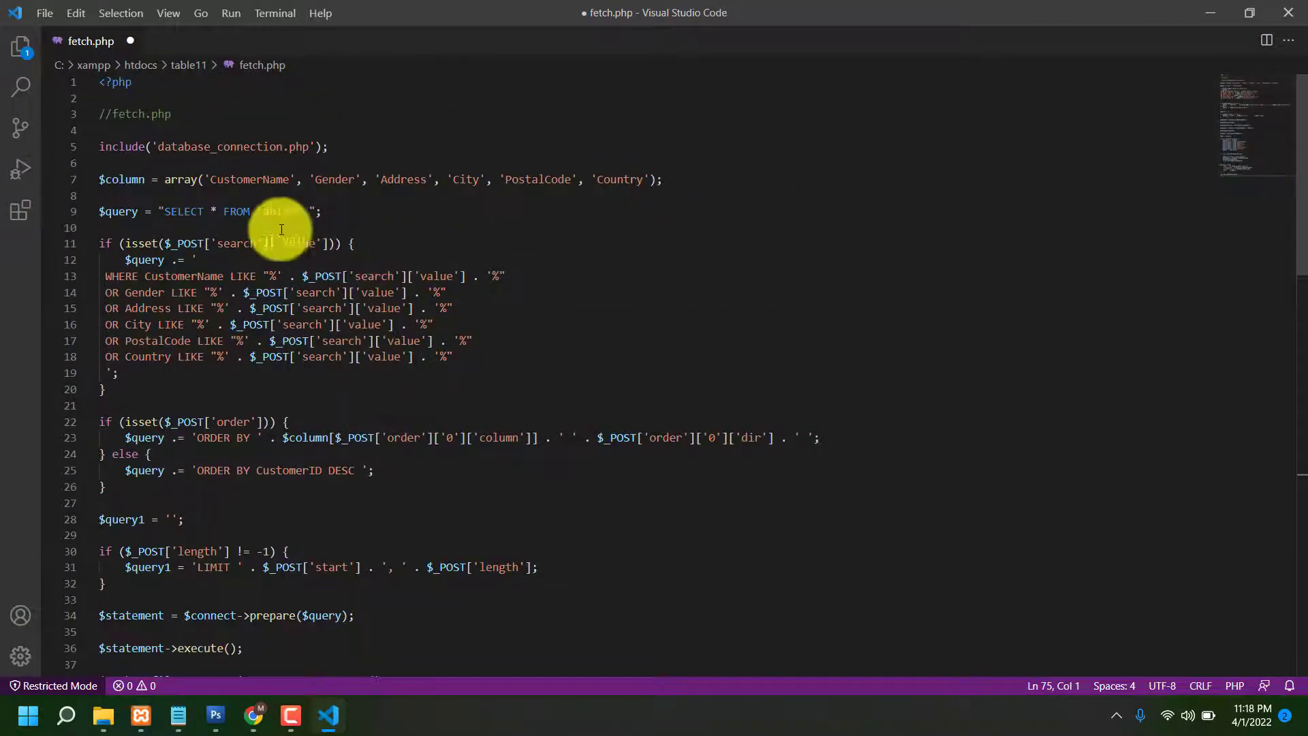
scroll(333, 285, "down", 1)
scroll(331, 282, "down", 3)
scroll(330, 278, "down", 3)
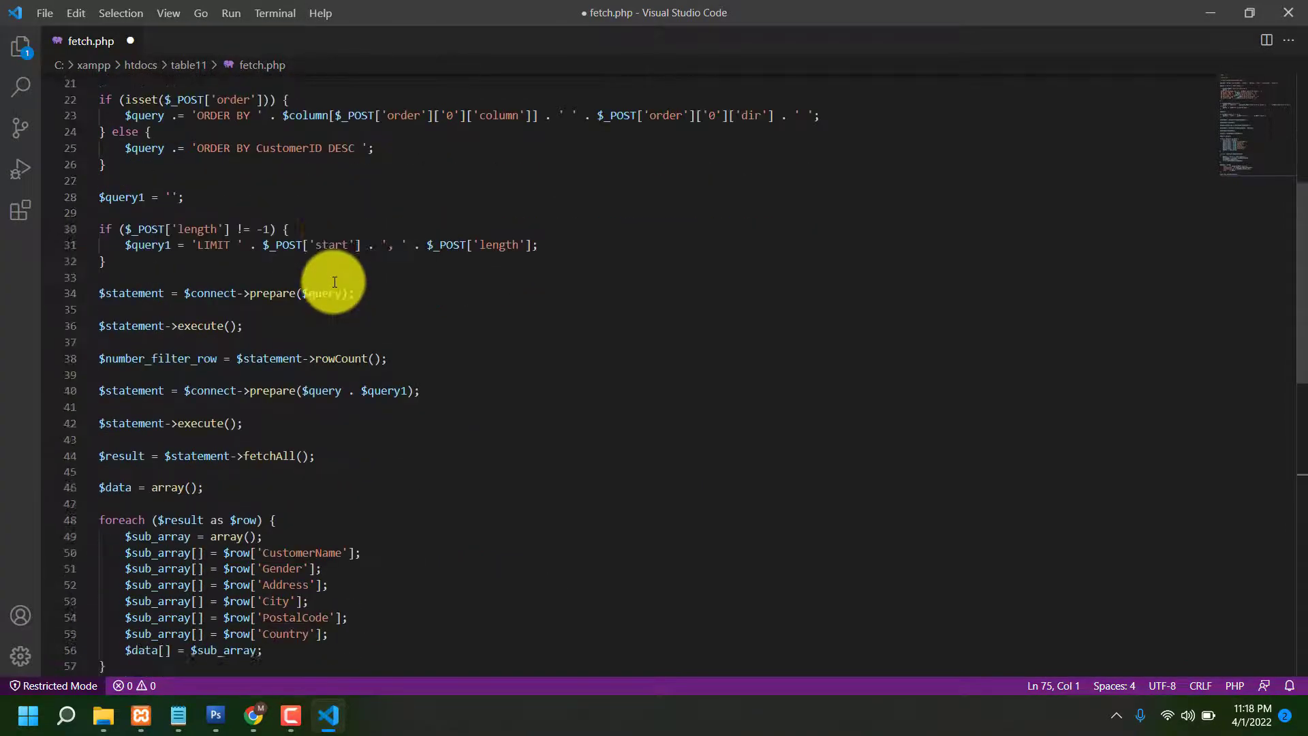
scroll(347, 302, "down", 2)
scroll(430, 330, "down", 2)
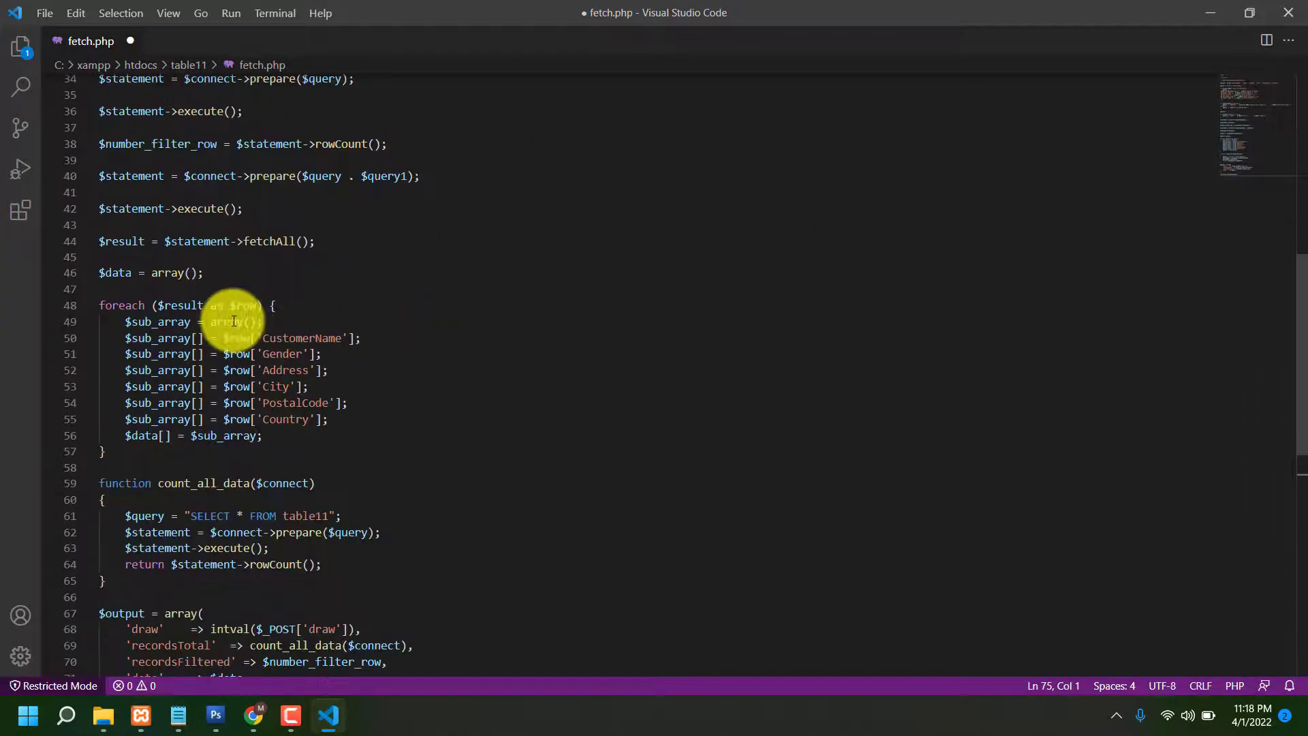
scroll(348, 328, "down", 1)
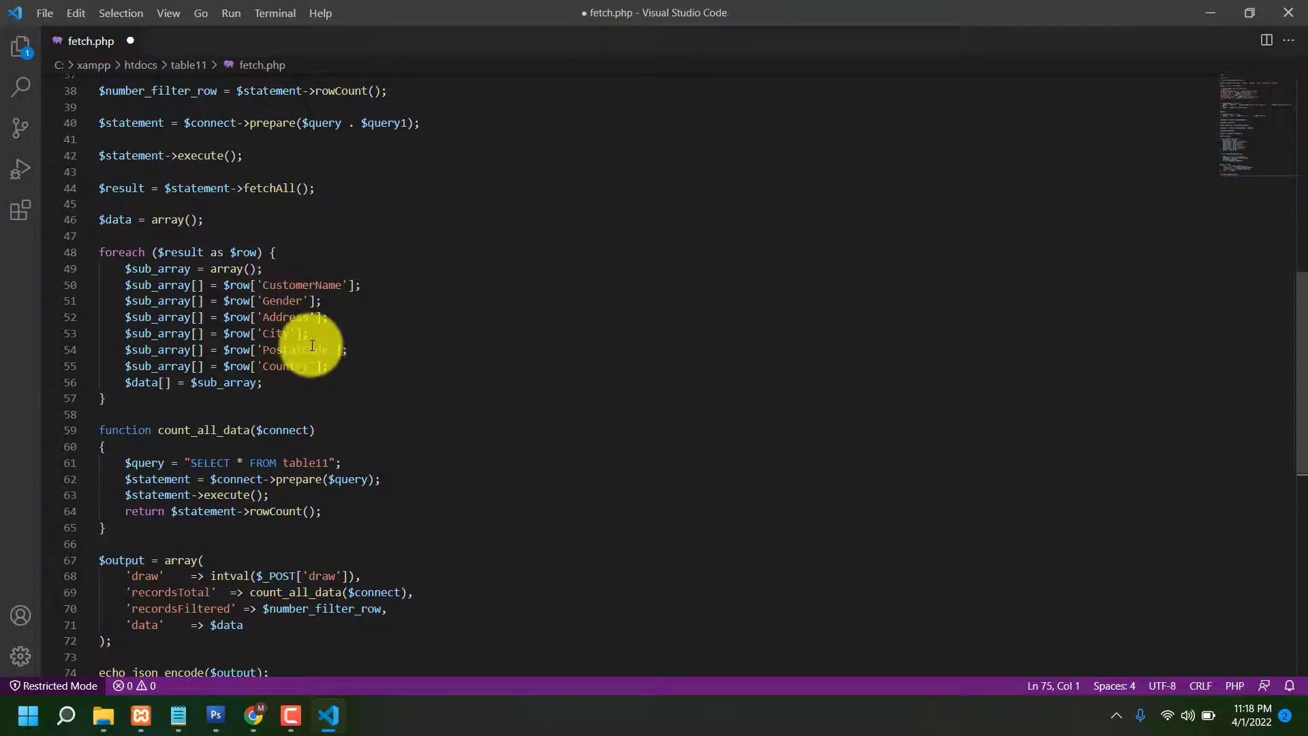
left_click_drag(263, 285, 343, 286)
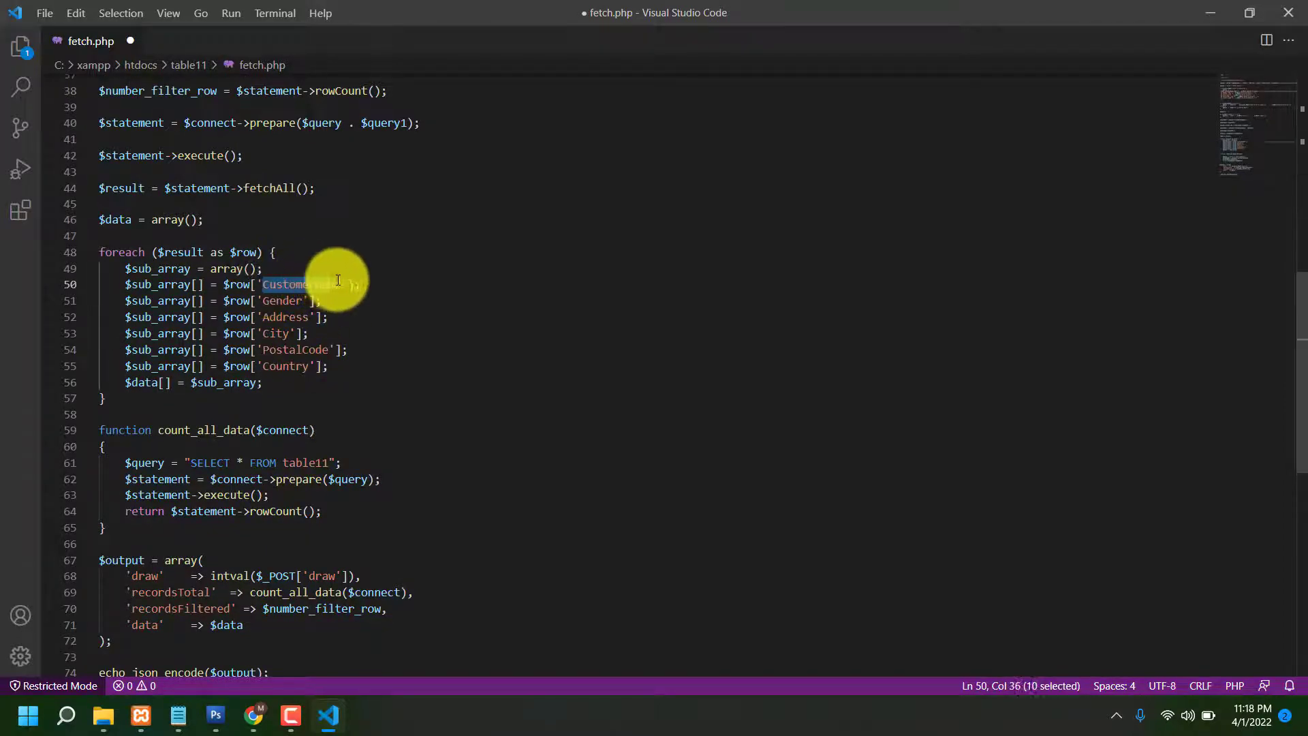
left_click(327, 285)
left_click(282, 317)
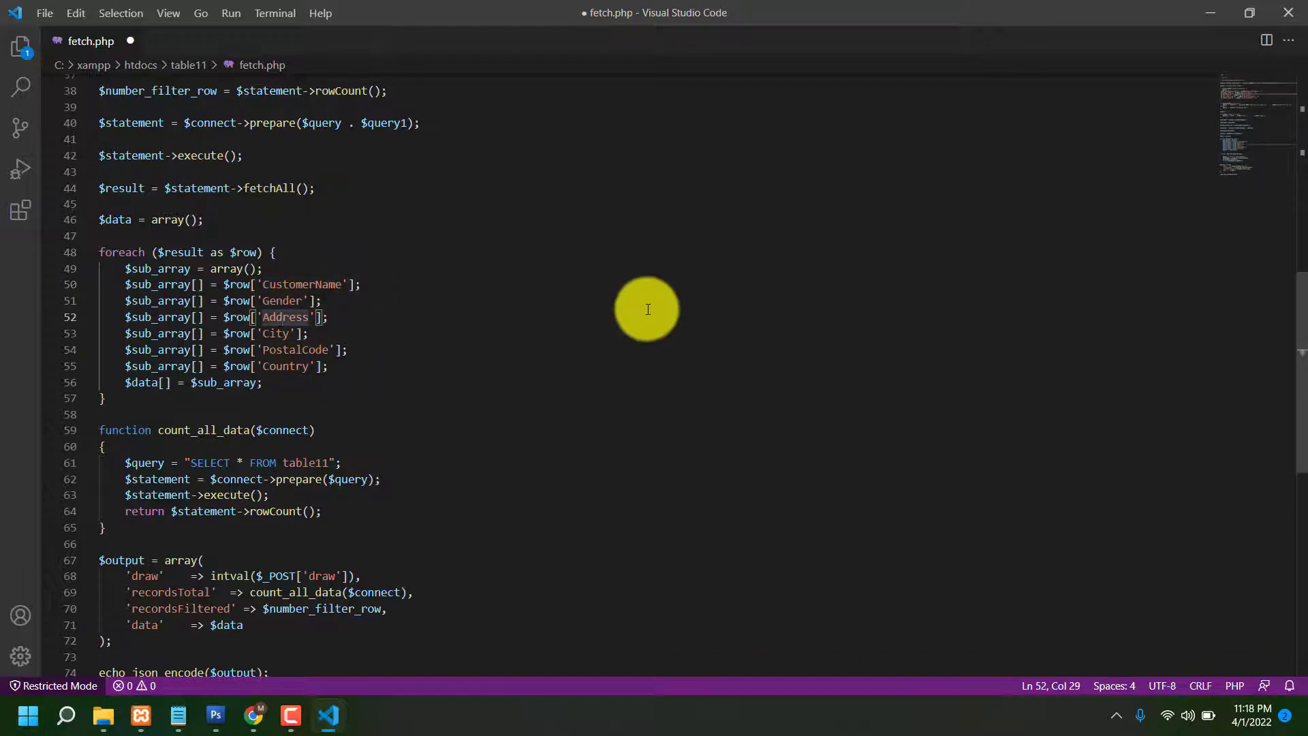
scroll(634, 328, "down", 3)
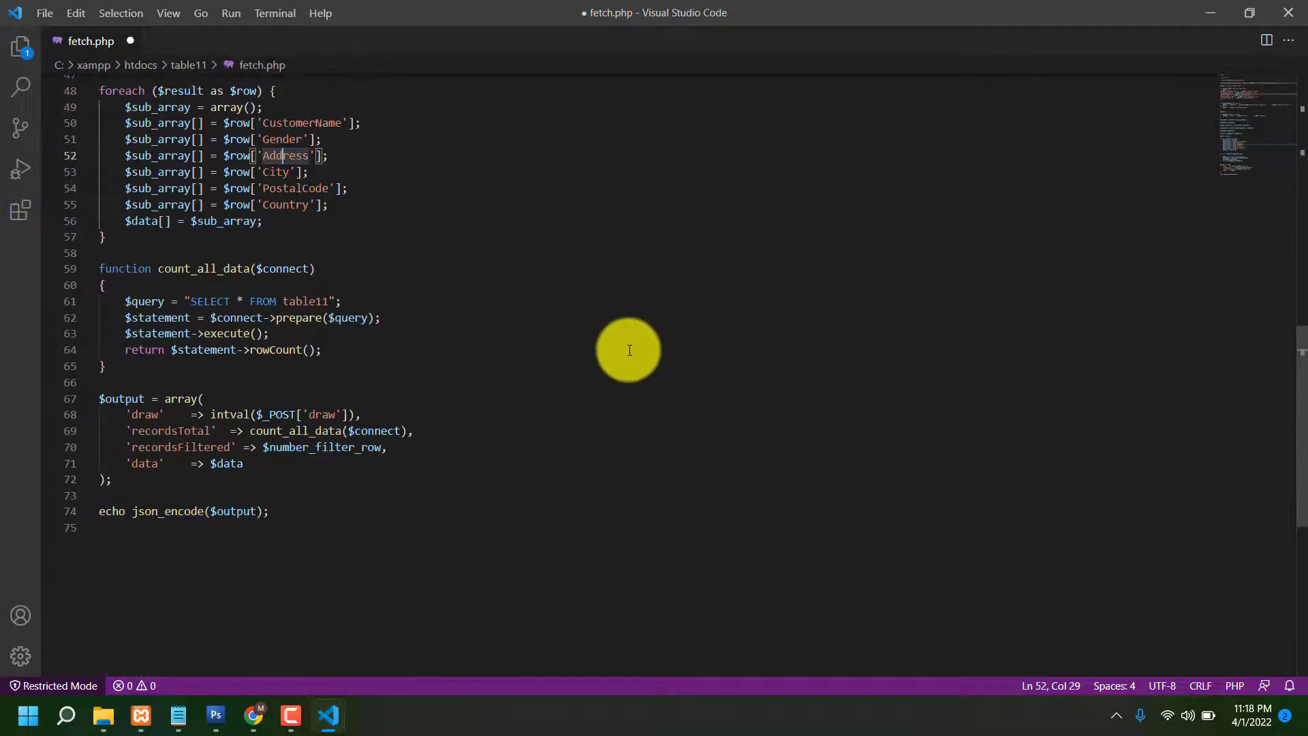
left_click(46, 13)
left_click(142, 286)
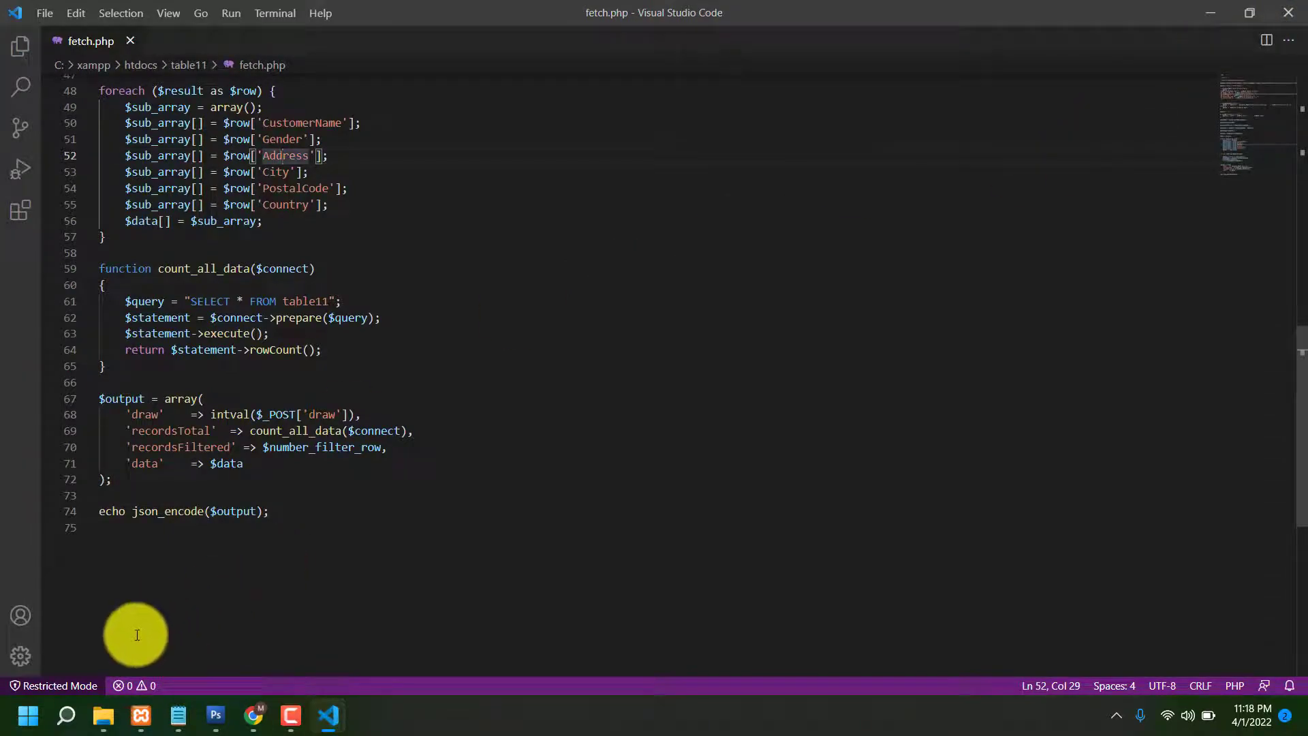
- Create database_connection.php in table11, accept the extension change, and open it
left_click(102, 715)
right_click(784, 411)
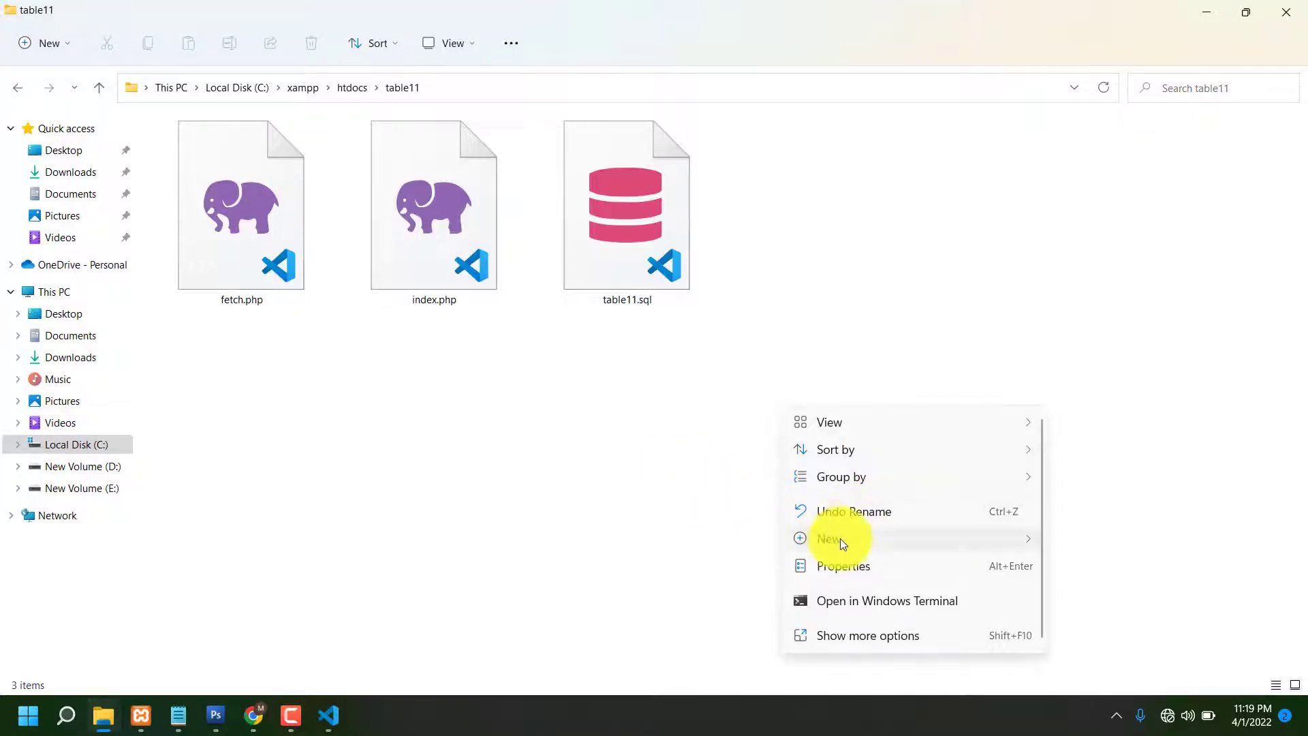
mouse_move(829, 538)
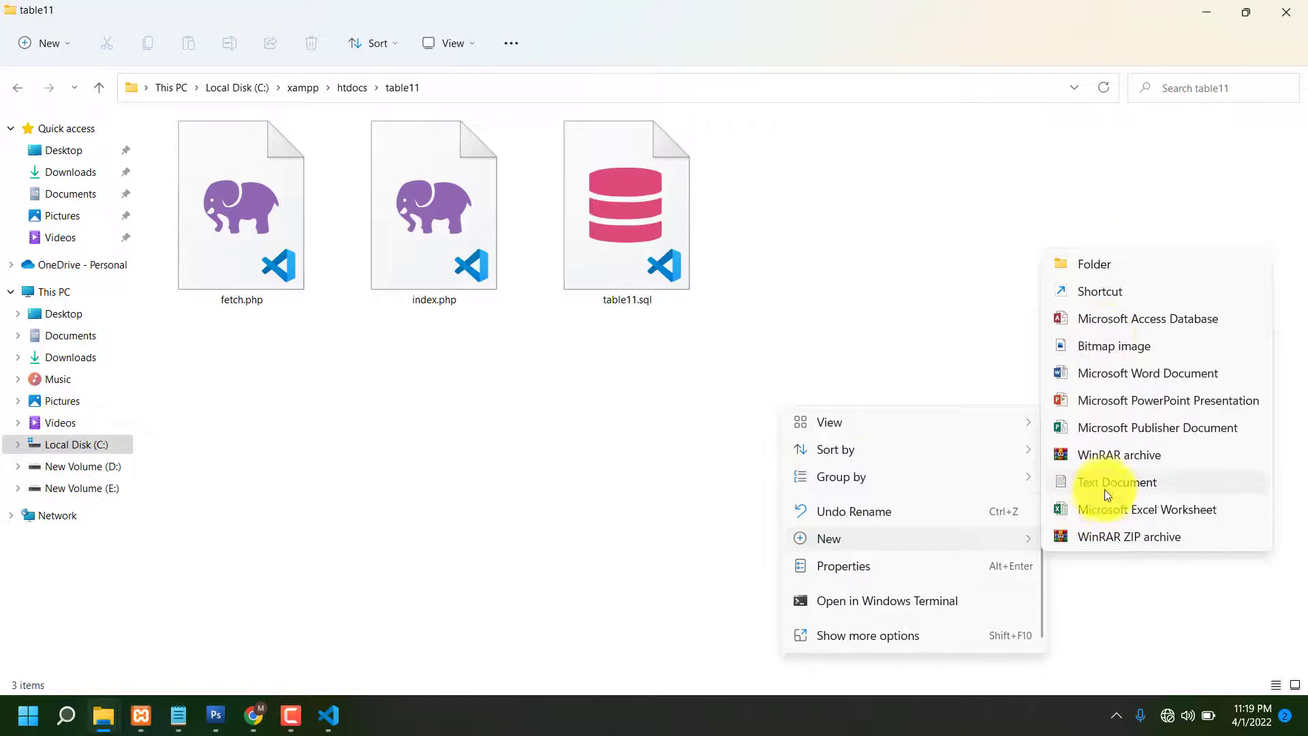
left_click(1105, 483)
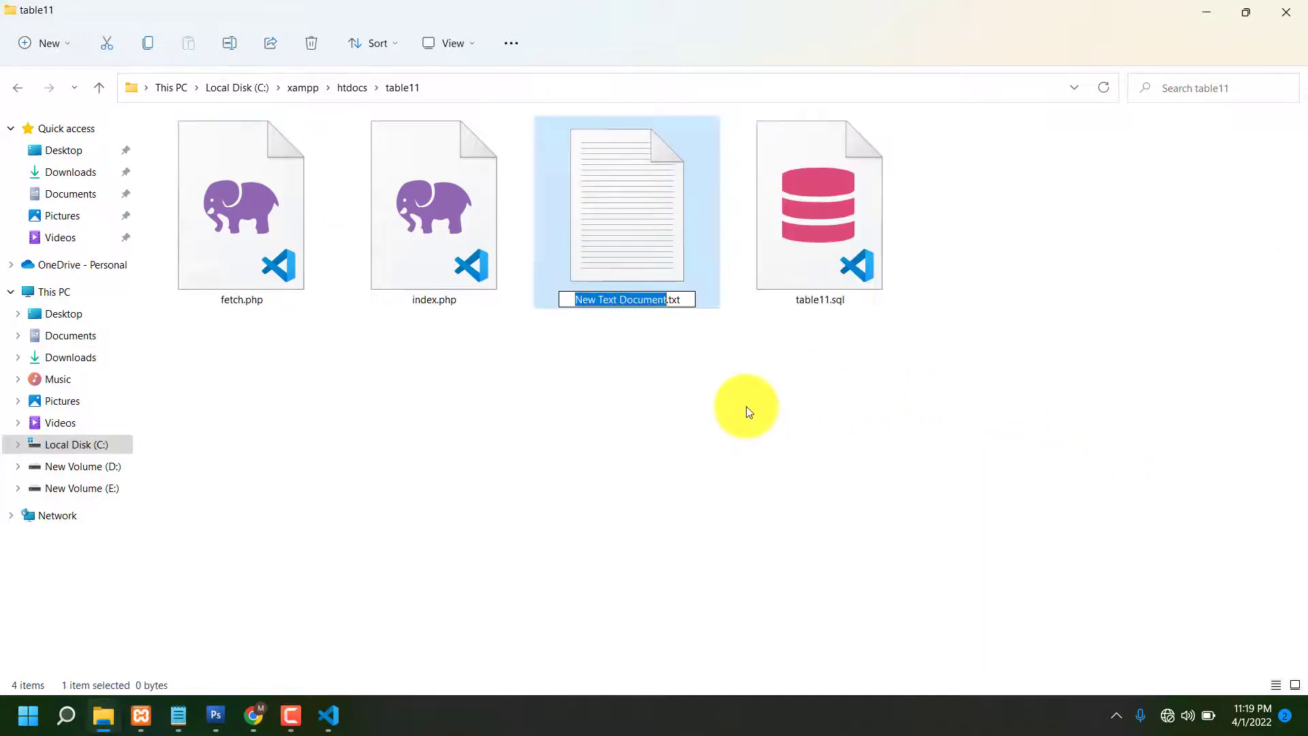
key("ctrl+a")
type("database_connection")
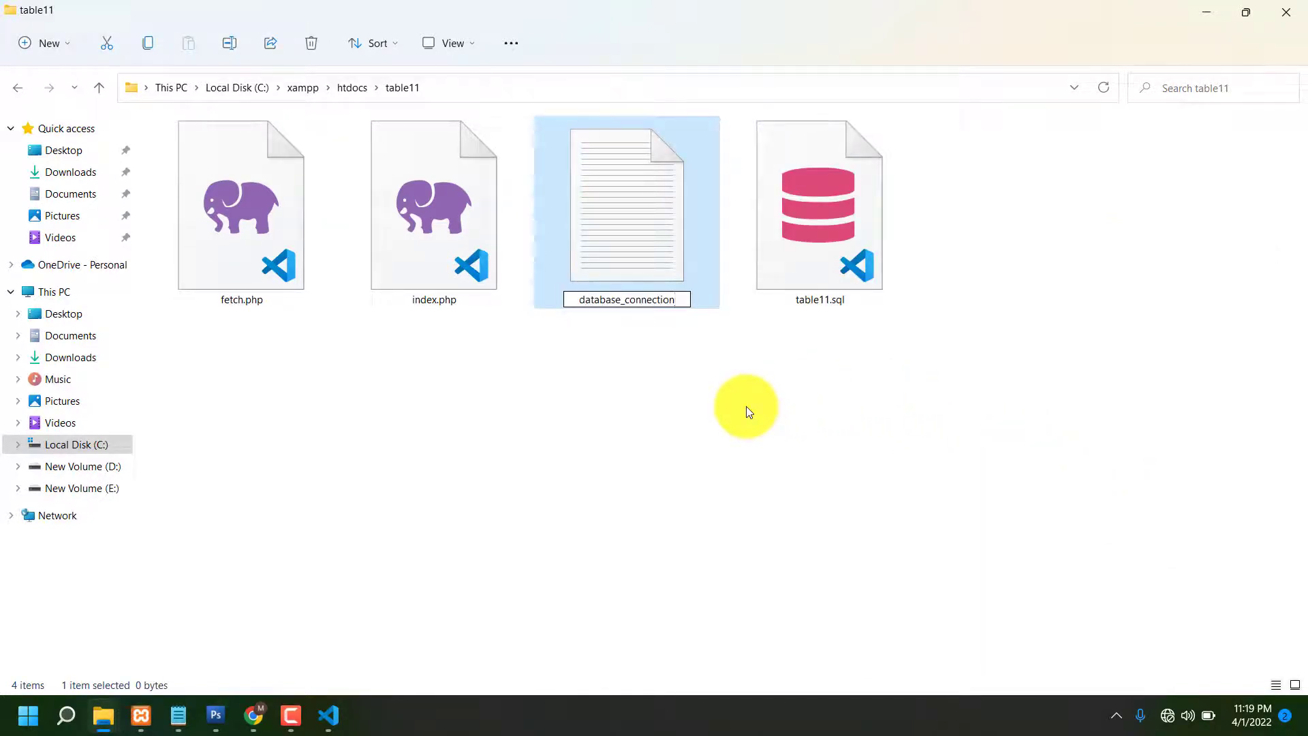
type(".php")
key("Return")
key("Return")
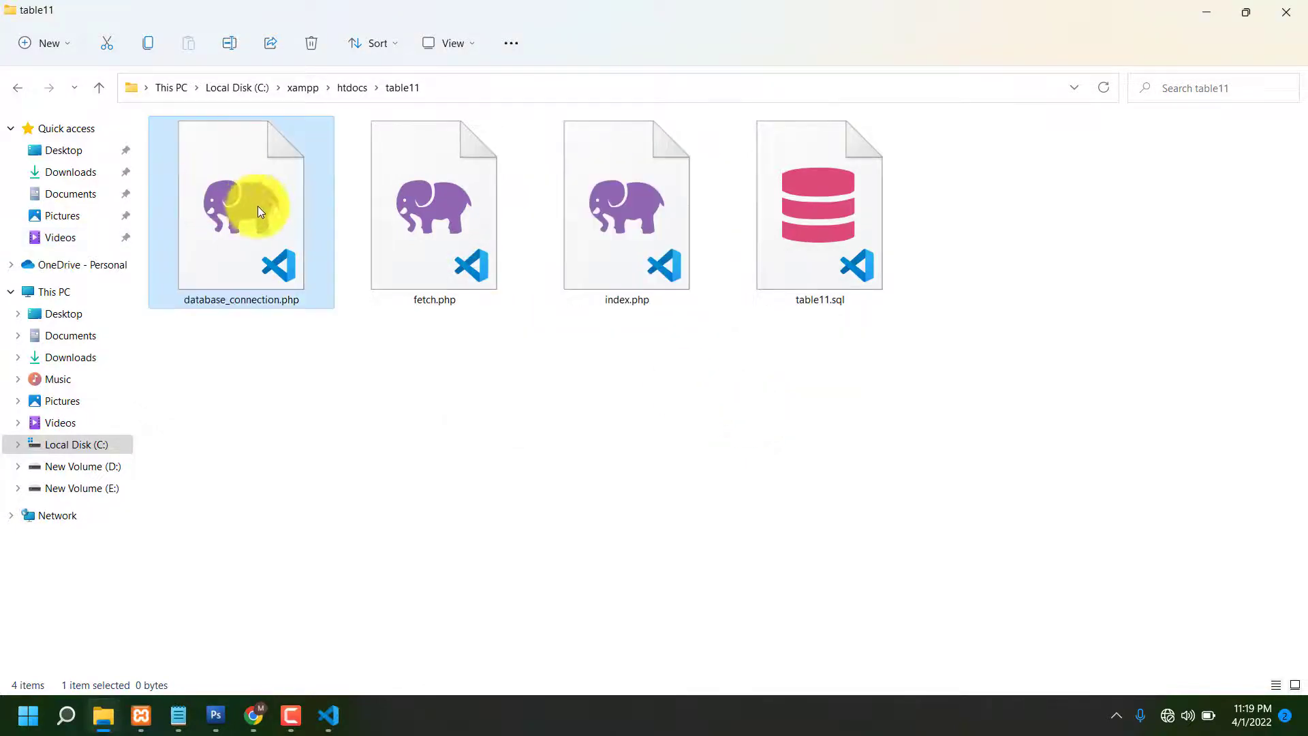
right_click(240, 193)
left_click(326, 253)
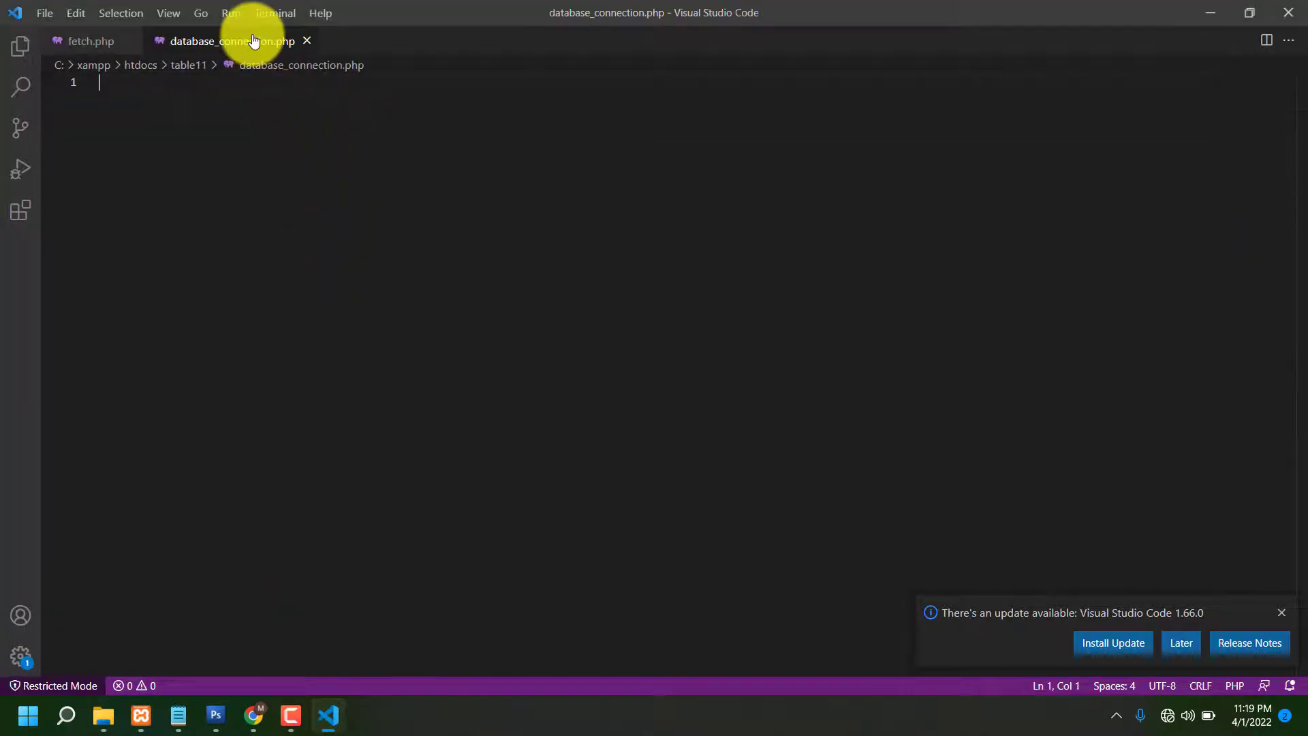
- Paste the PDO connection code for codehunter_demo into database_connection.php and save it
left_click(178, 179)
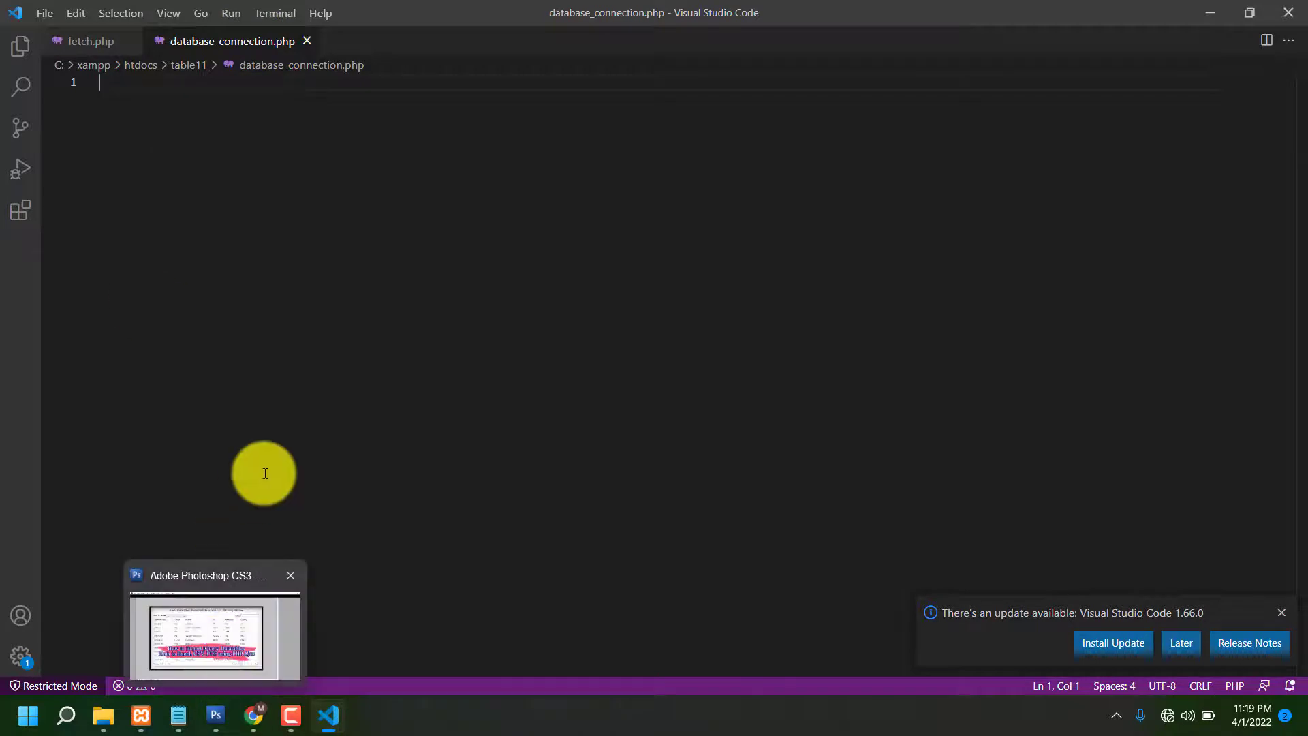
type("<?php  //database_connection.php  $connect = new PDO(\"mysql:host=localhost;dbname=codehunter_demo\", \"root\", \"\");")
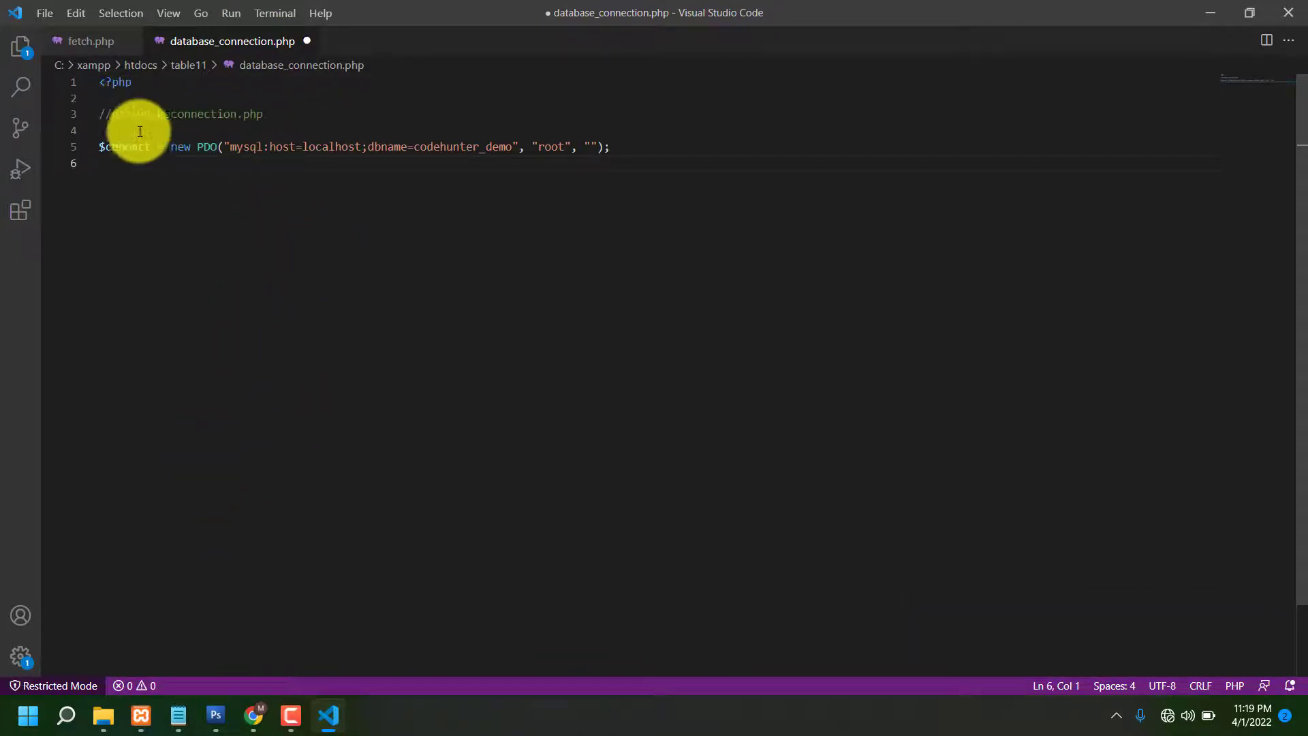
left_click(47, 13)
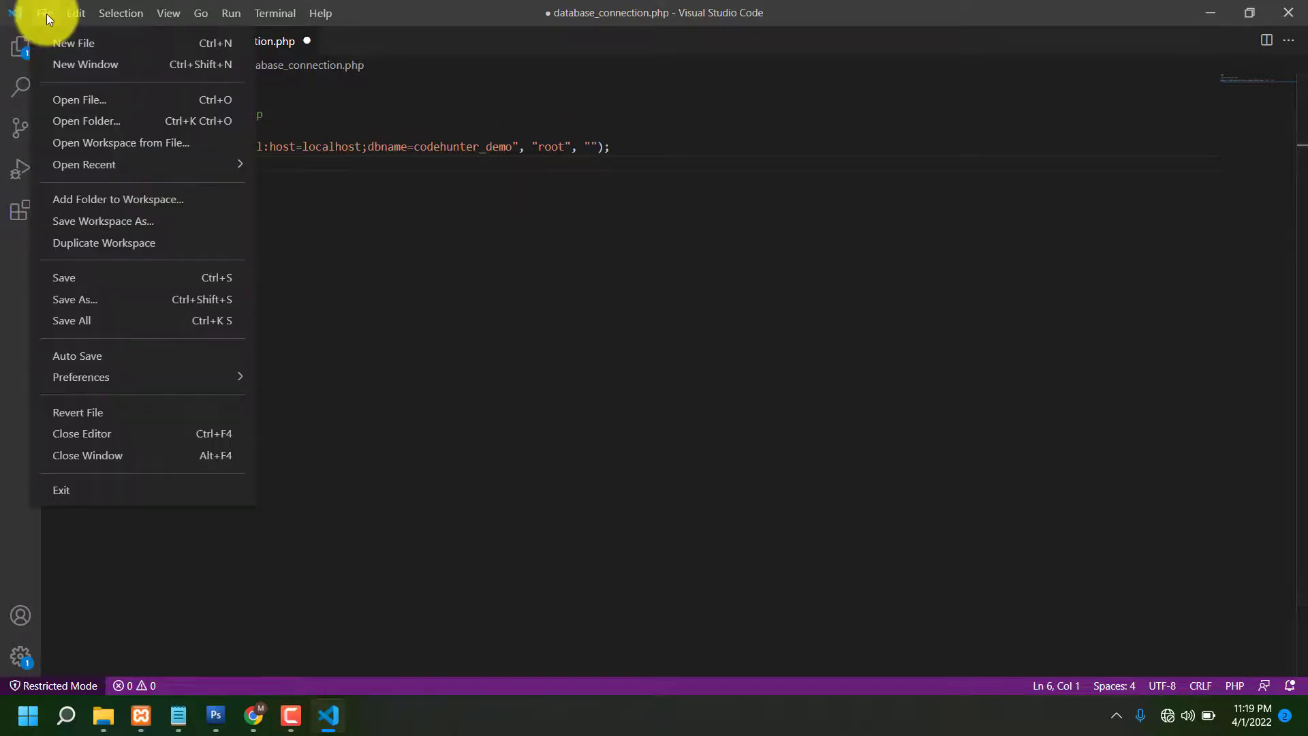
left_click(98, 275)
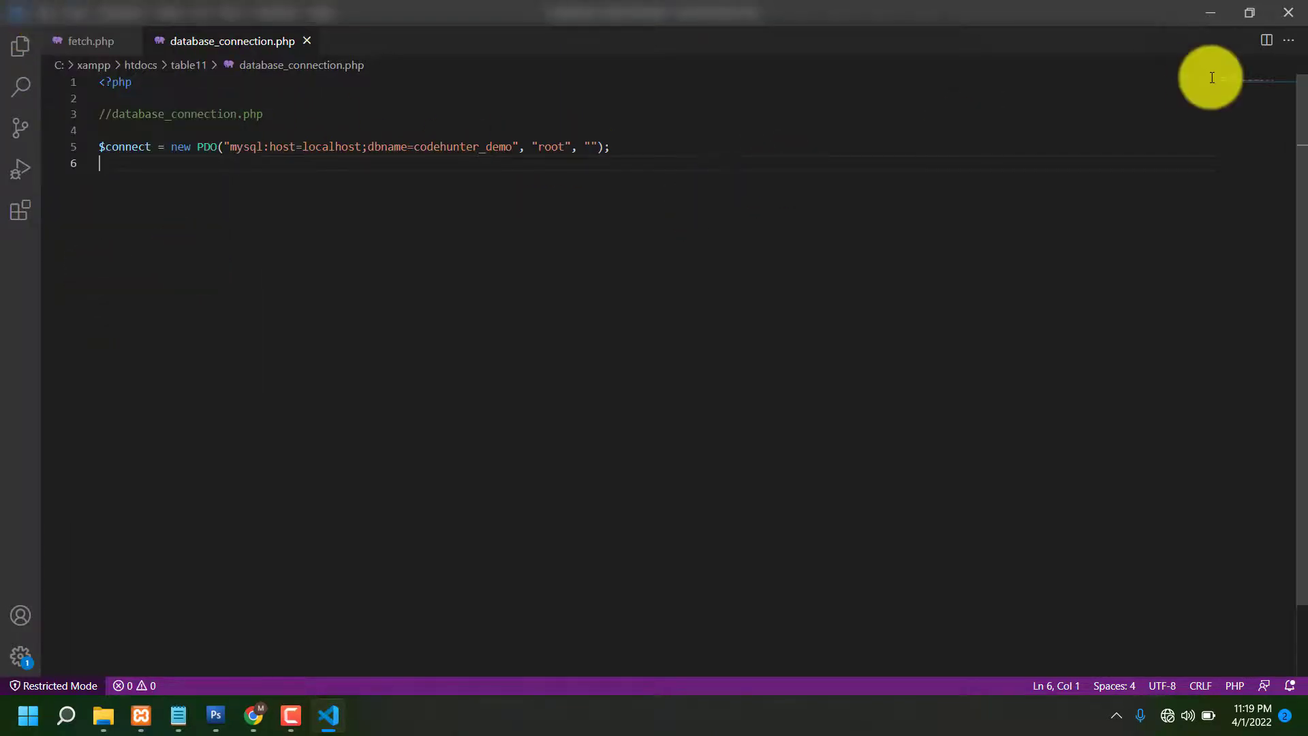
left_click(255, 716)
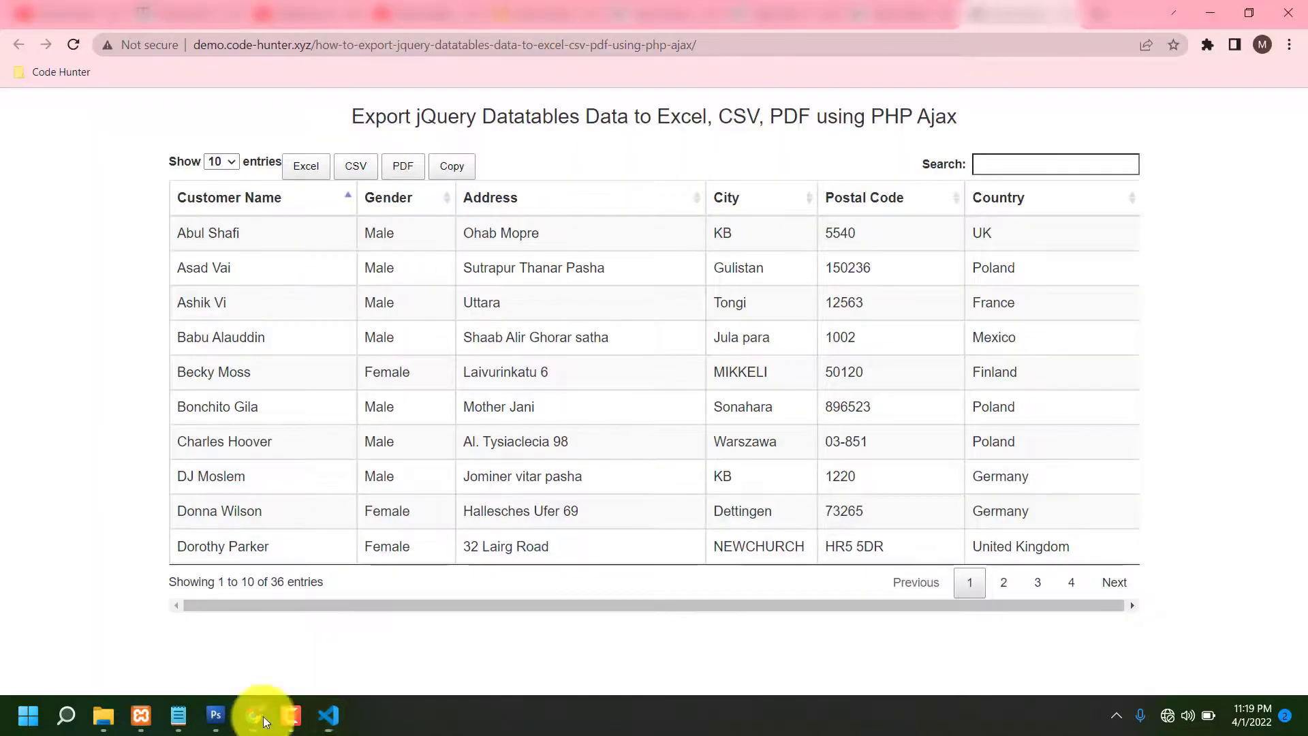
left_click(1096, 13)
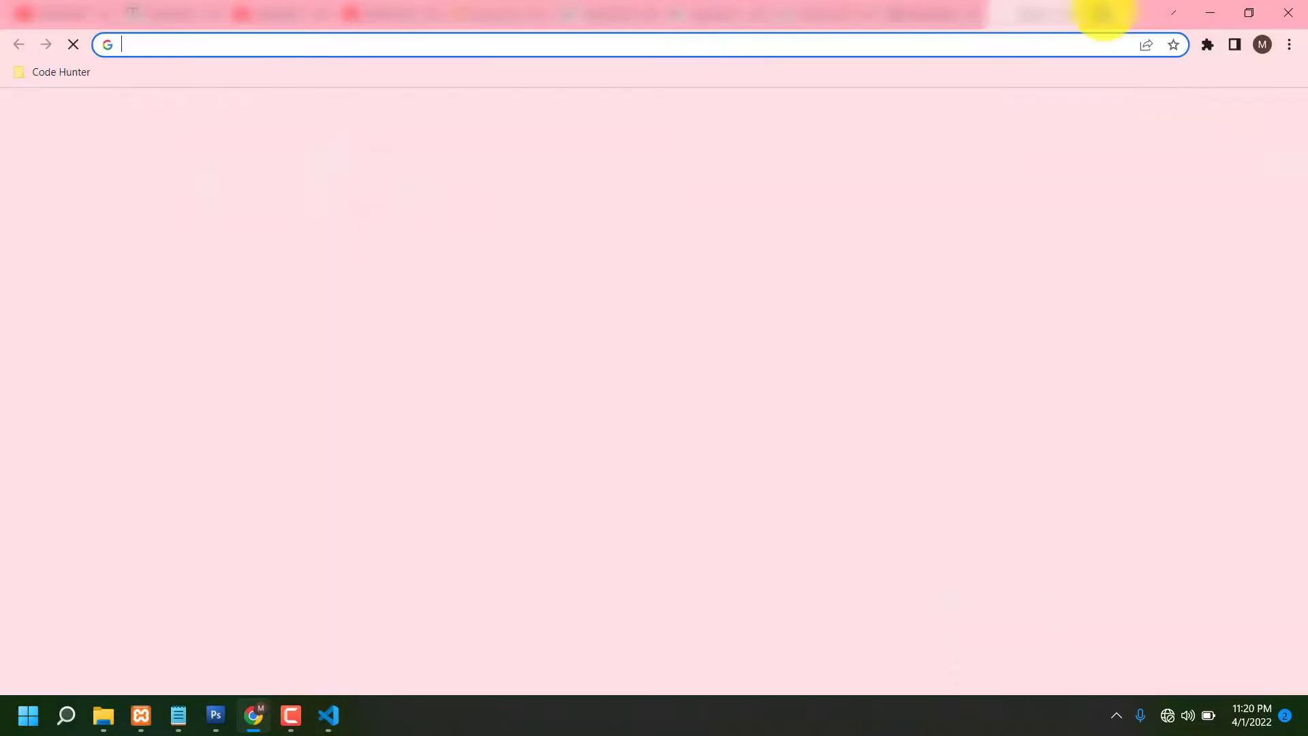
left_click(332, 45)
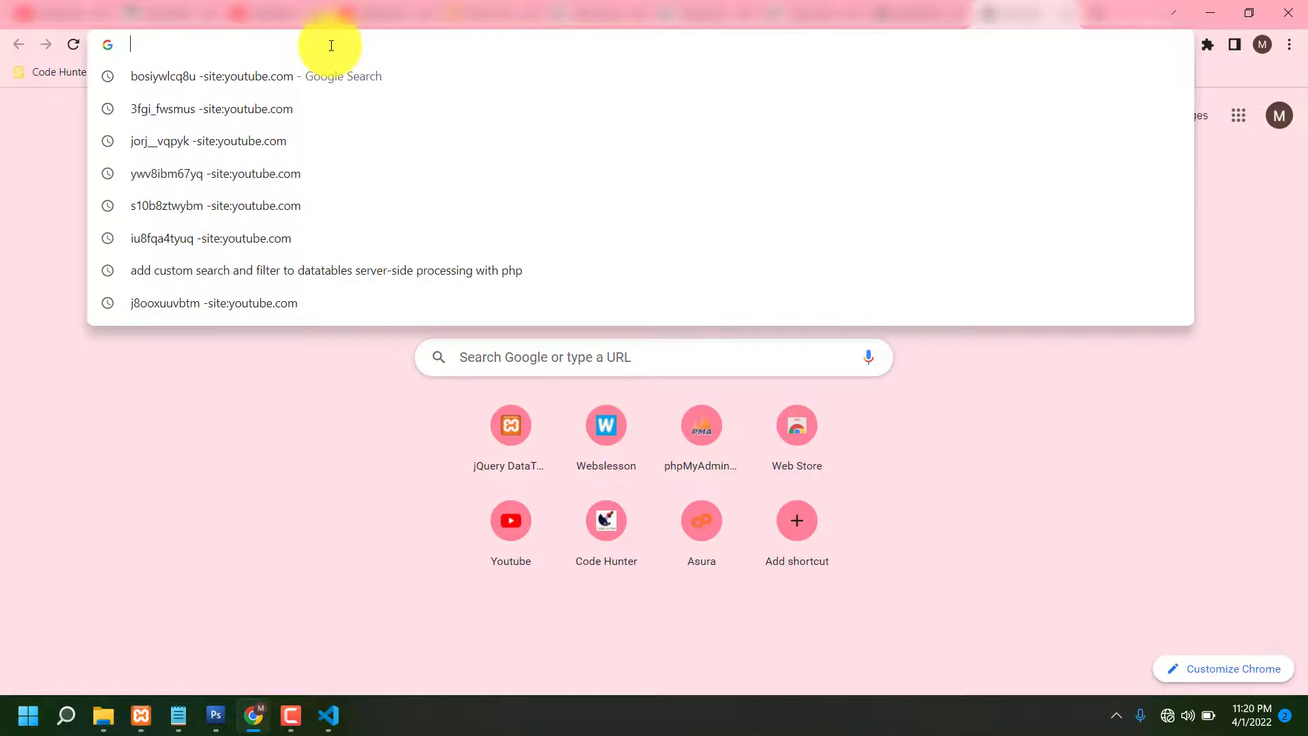
type("http://localhost/table11/")
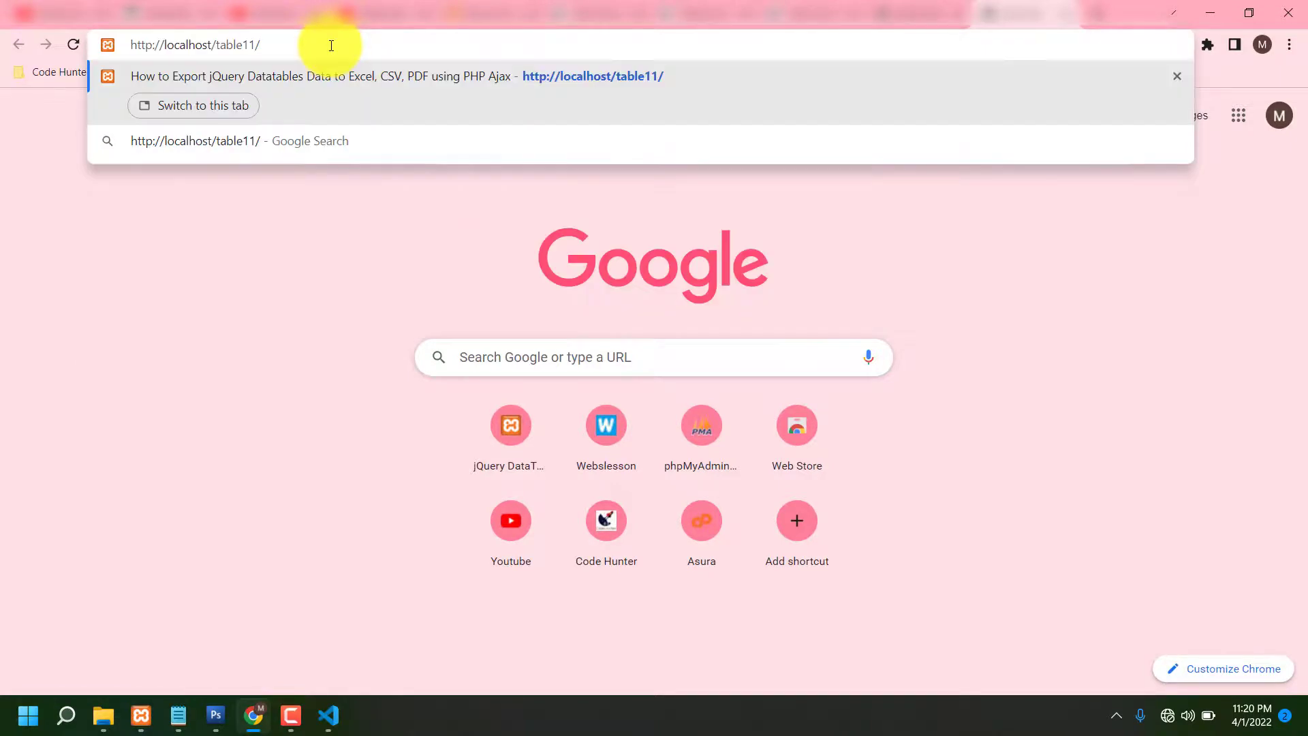
key("BackSpace")
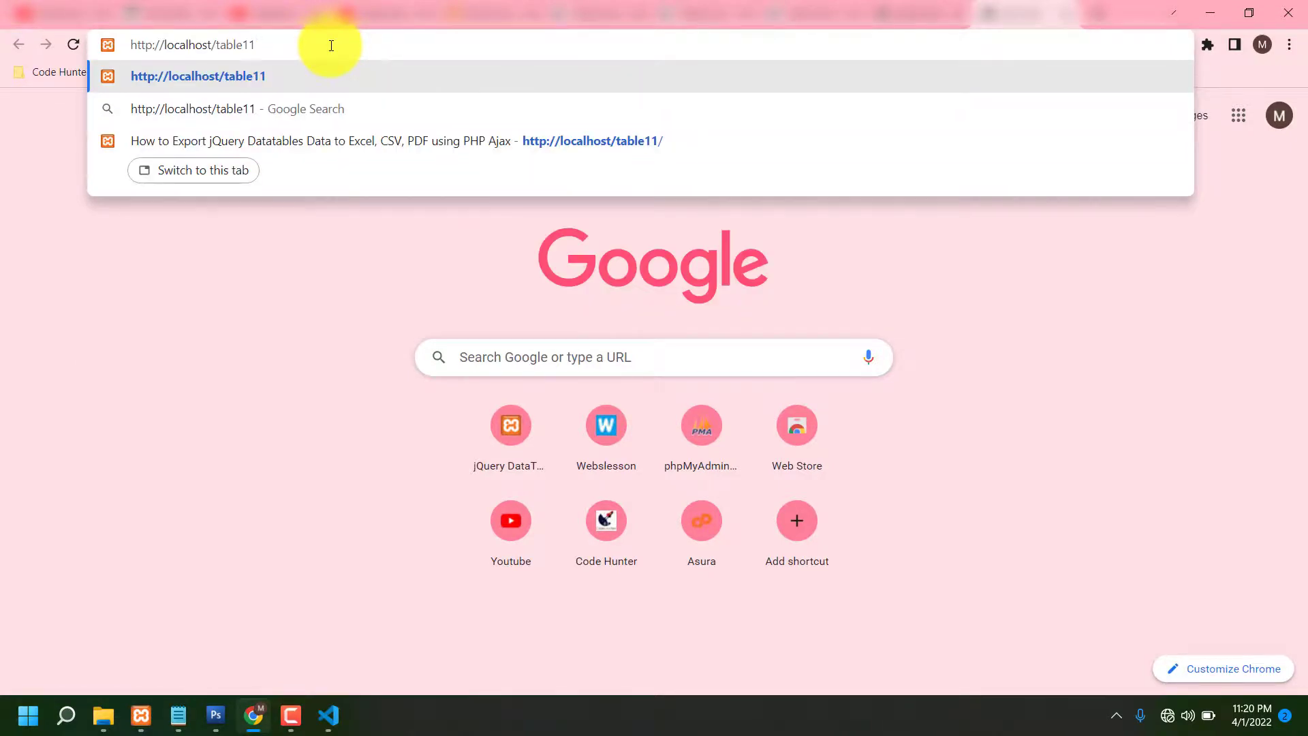
key("Return")
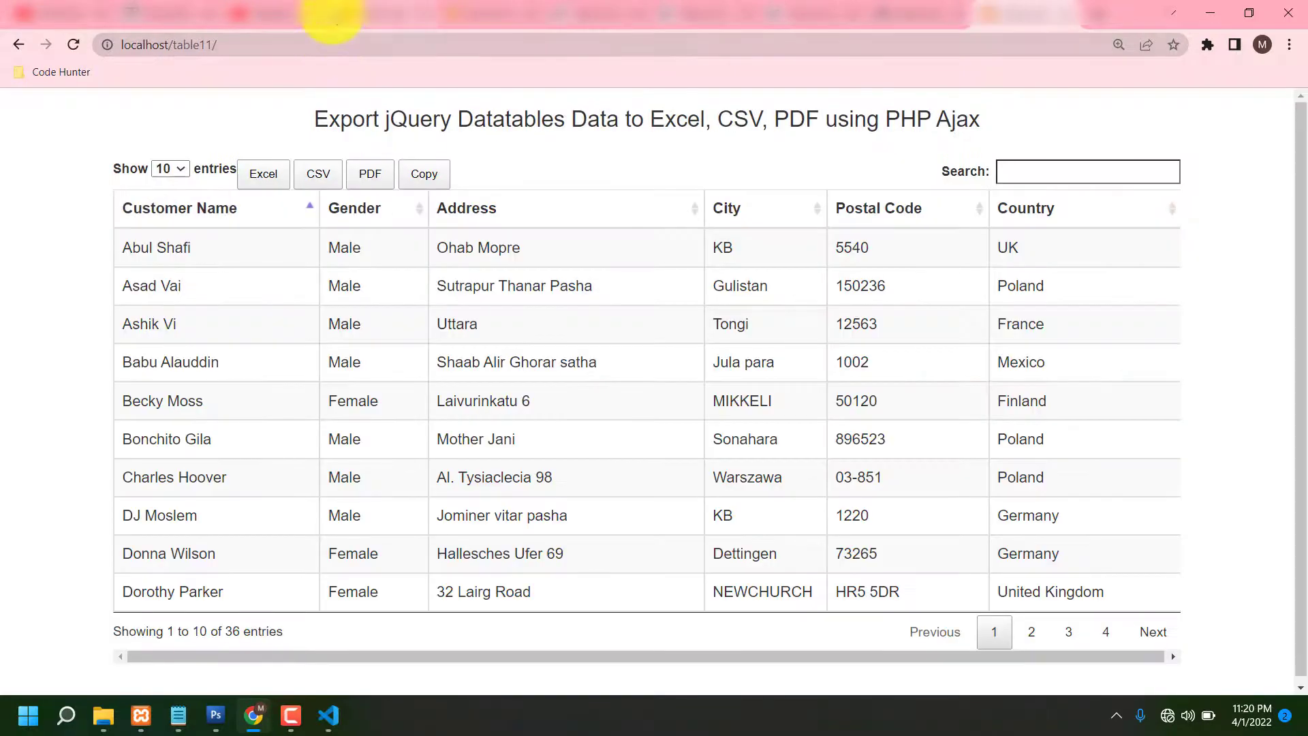